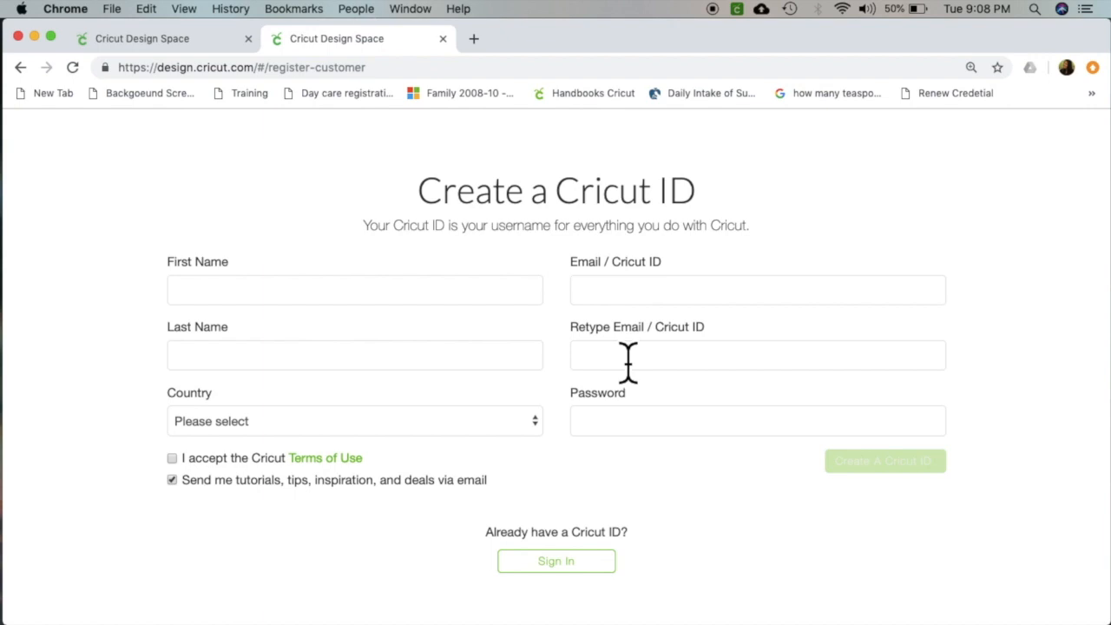
# Accept the Cricut Terms of Use on the Cricut ID registration form.
pyautogui.click(173, 459)
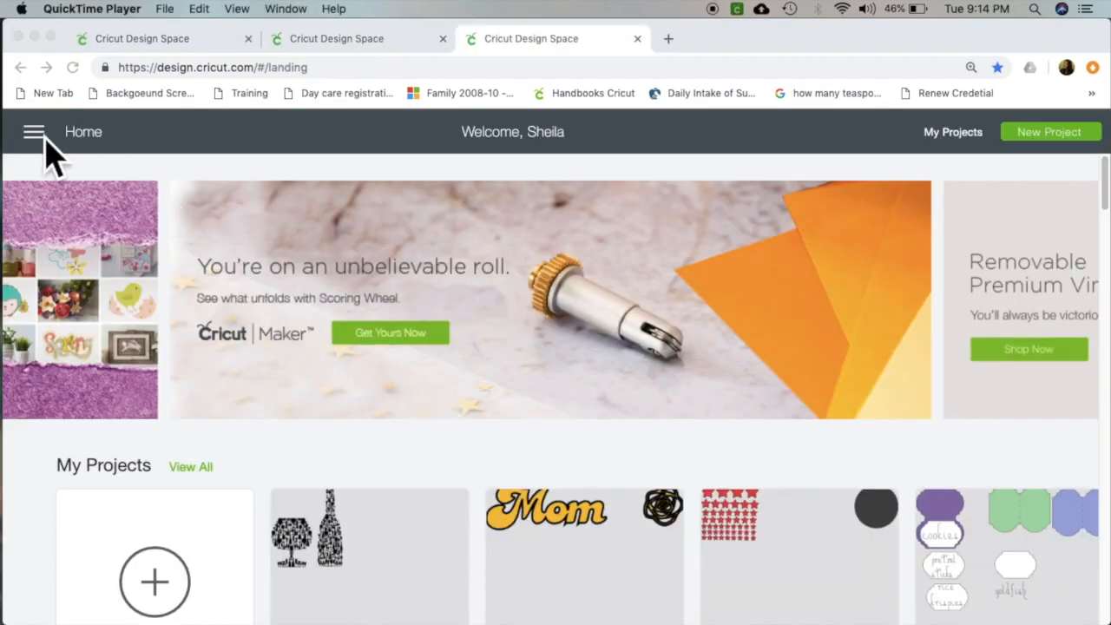
# Open a new blank canvas from the Design Space home page.
pyautogui.click(46, 141)
pyautogui.click(39, 135)
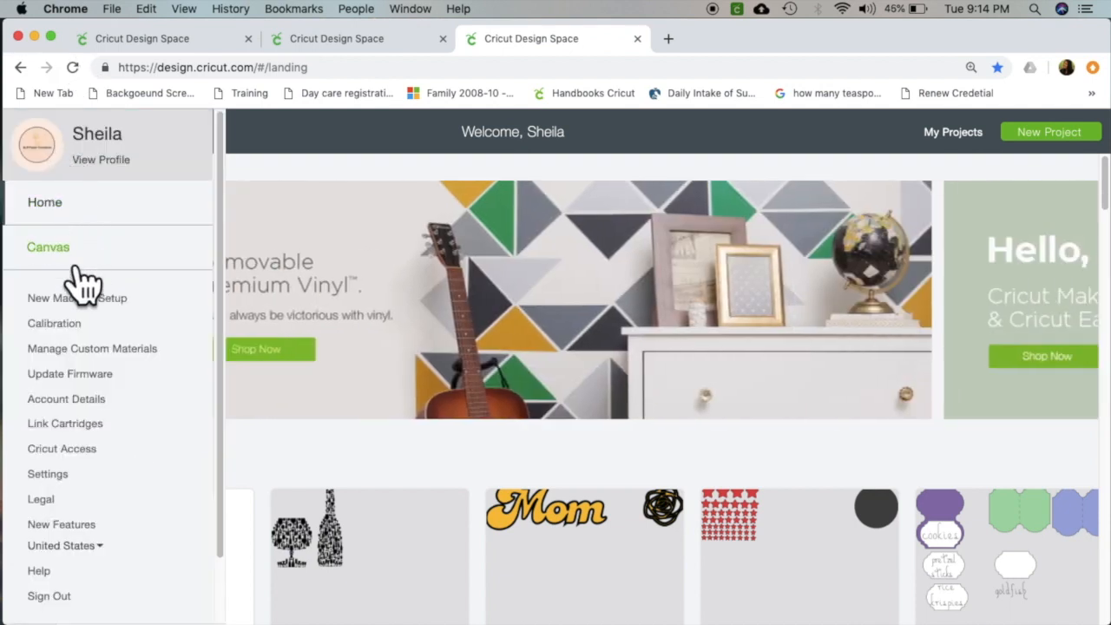
pyautogui.click(76, 269)
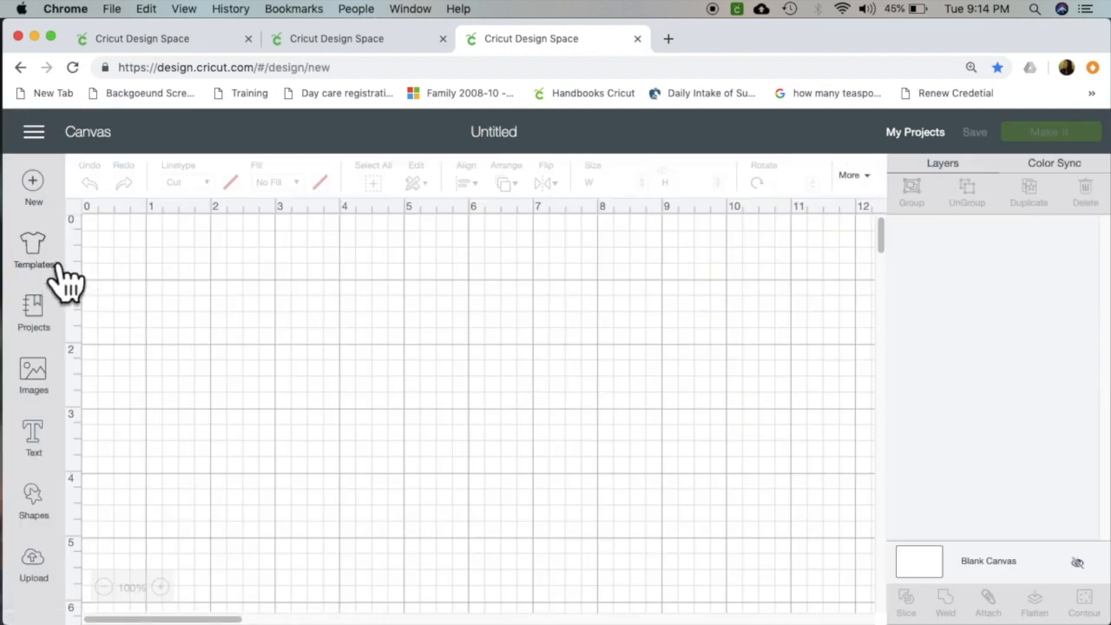
# Browse the templates and place the Baseball t-shirts template on the canvas.
pyautogui.click(59, 266)
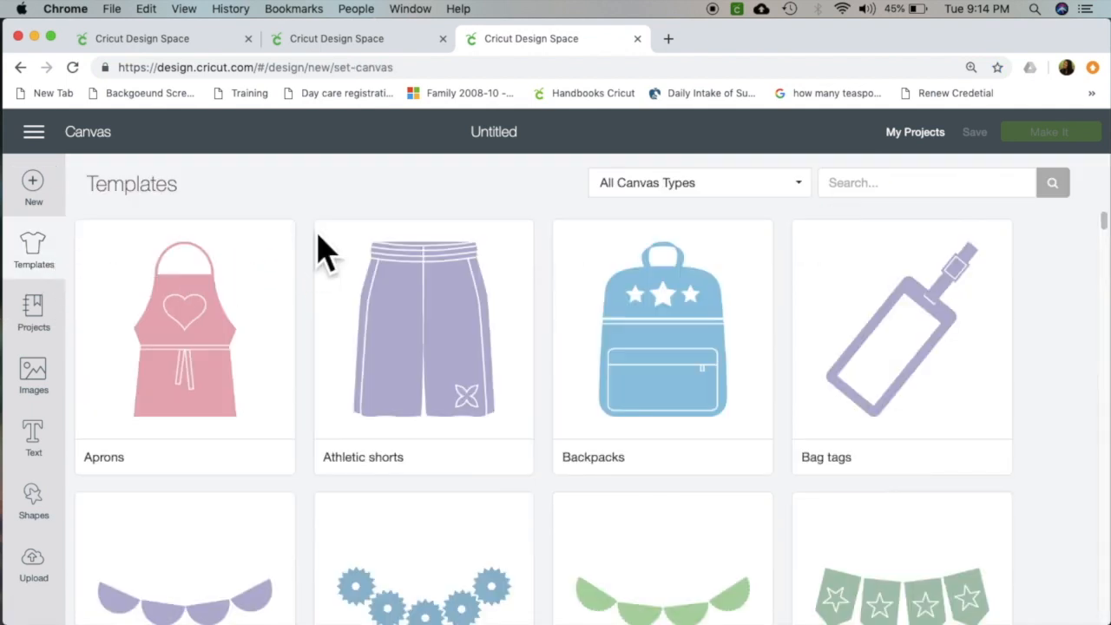
pyautogui.scroll(-5, 310, 269)
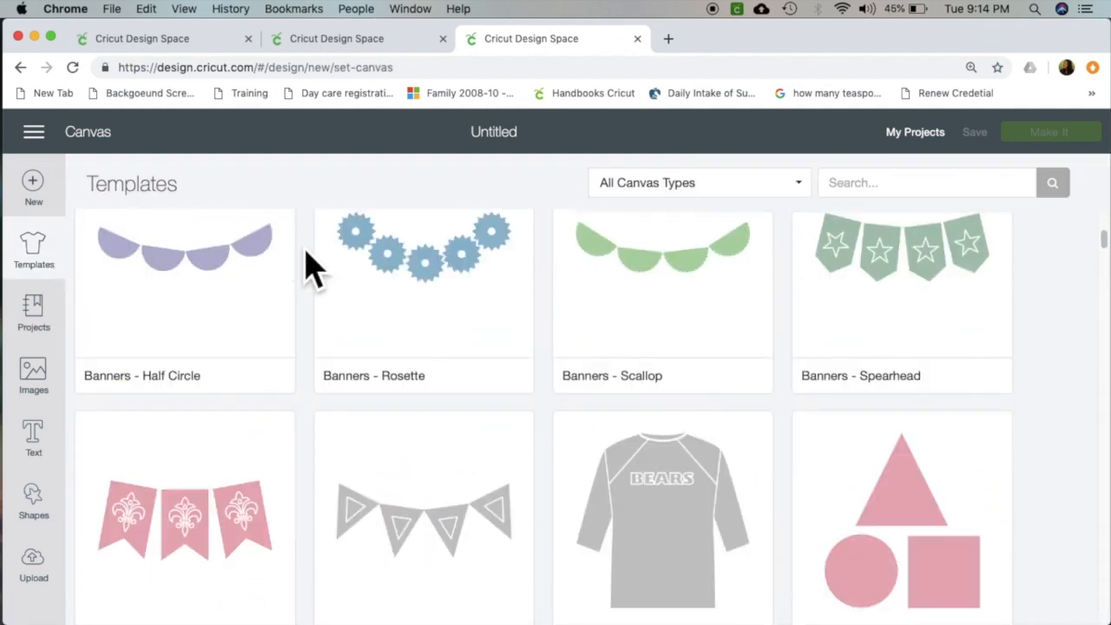
pyautogui.scroll(-3, 311, 269)
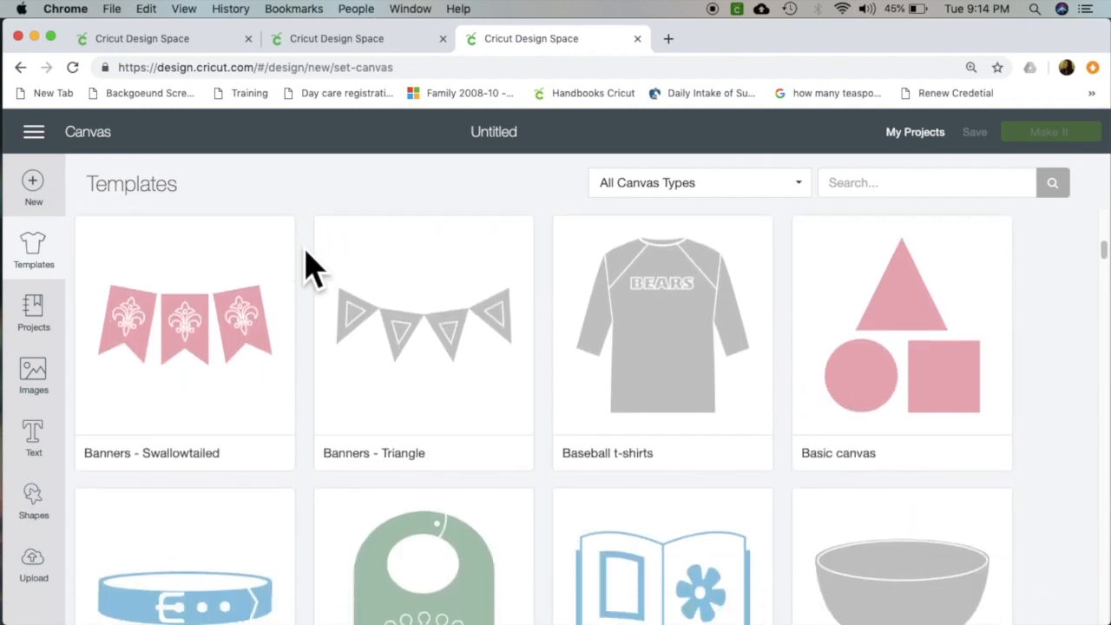
pyautogui.scroll(1, 310, 269)
pyautogui.scroll(2, 310, 269)
pyautogui.click(660, 421)
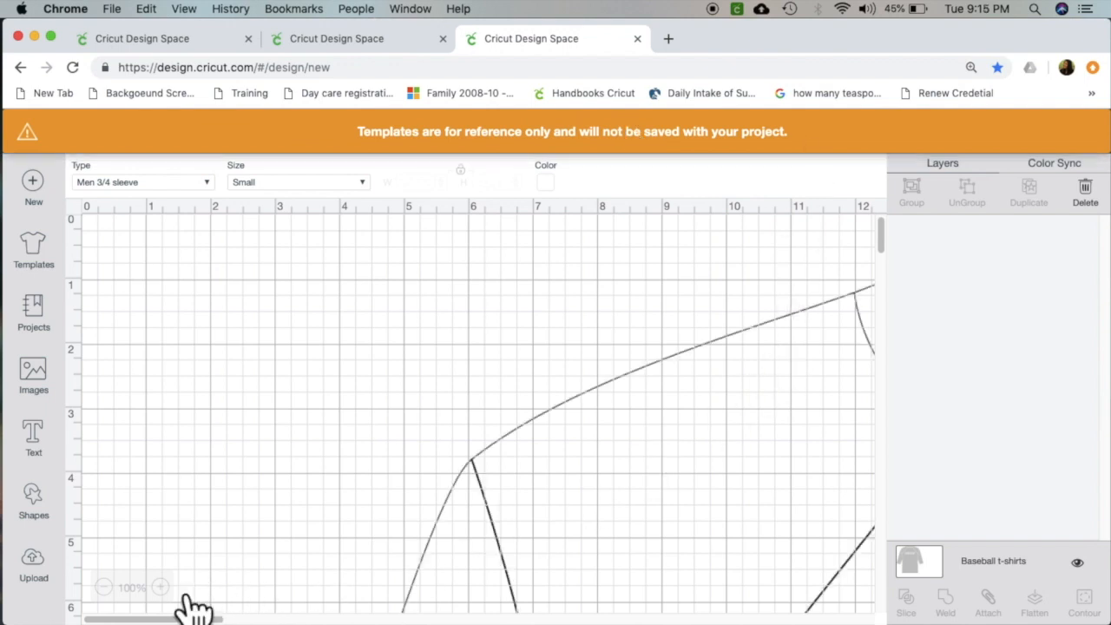
# Set the baseball t-shirt template's type to Women 3/4 sleeve and its size to Medium.
pyautogui.click(104, 587)
pyautogui.click(104, 588)
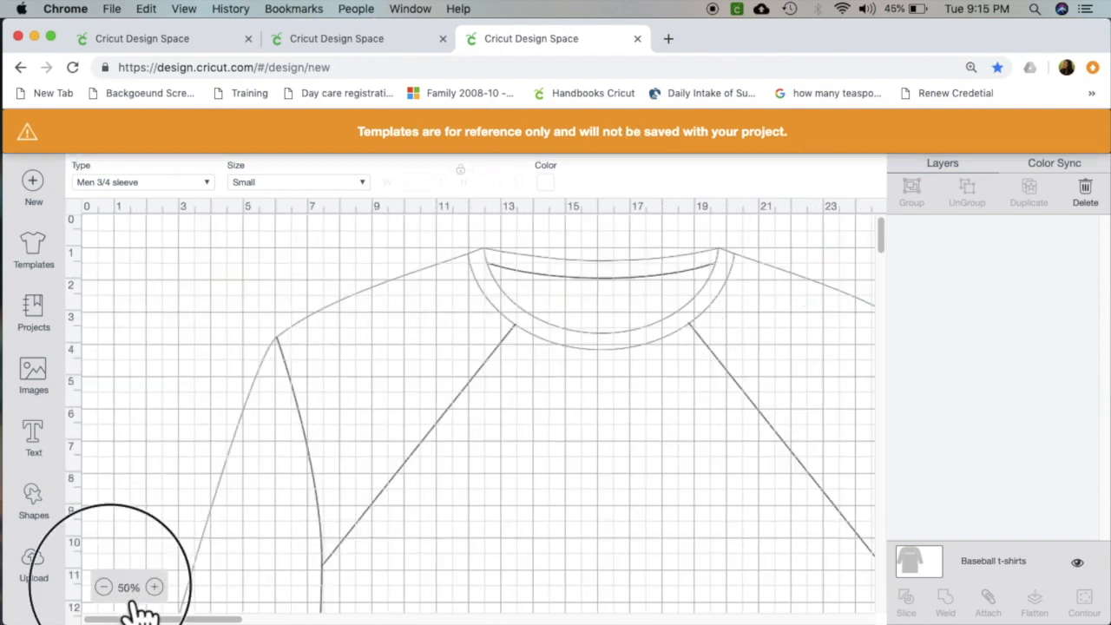
pyautogui.click(105, 588)
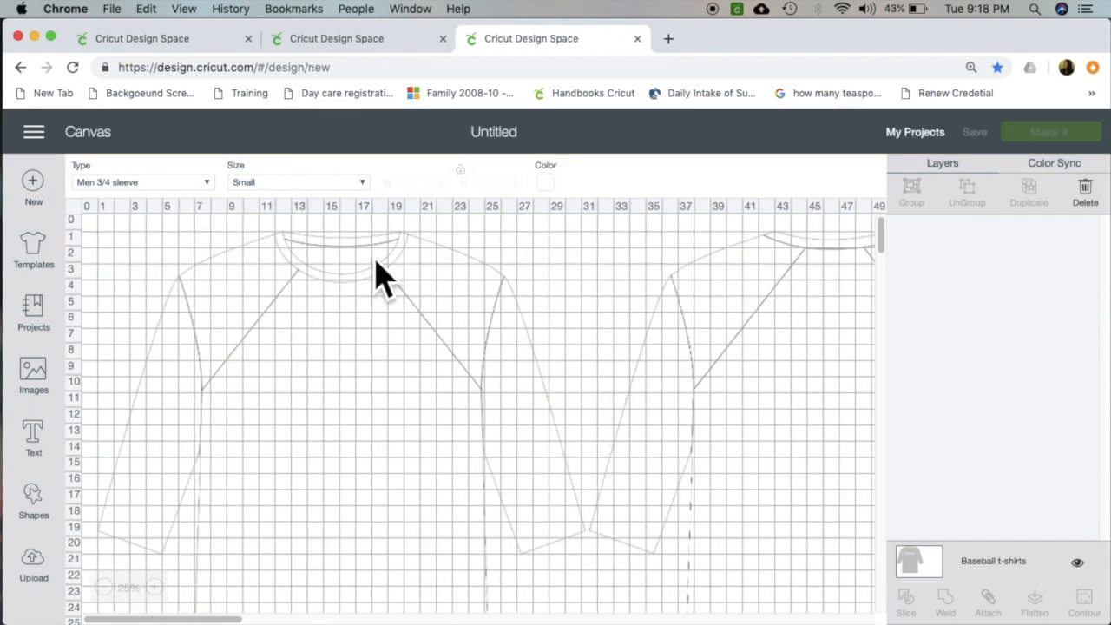
pyautogui.click(208, 184)
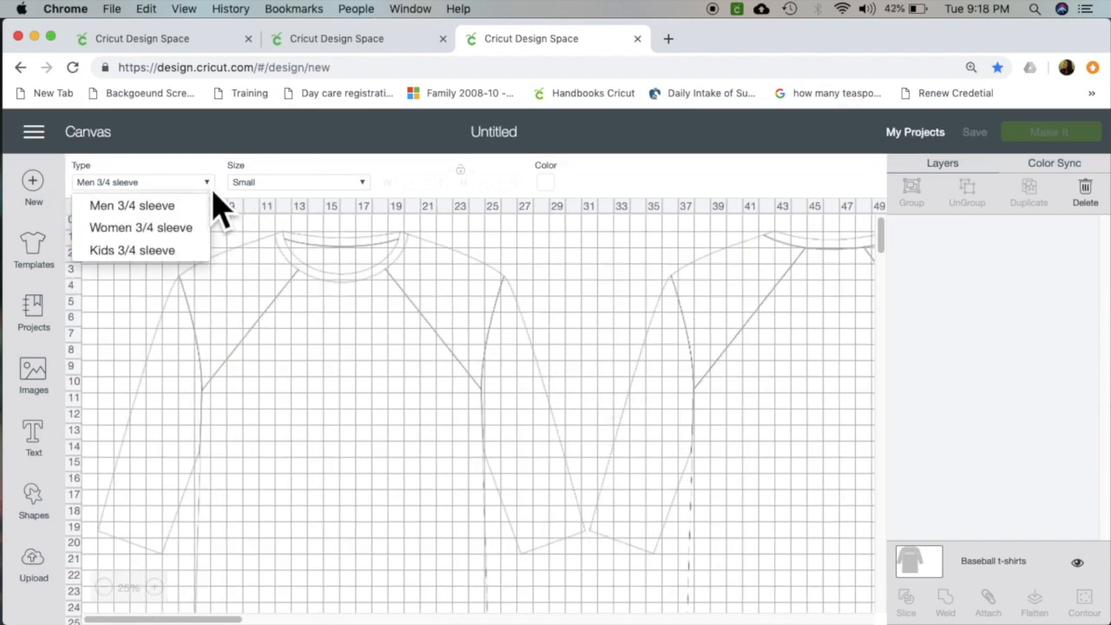
pyautogui.click(202, 229)
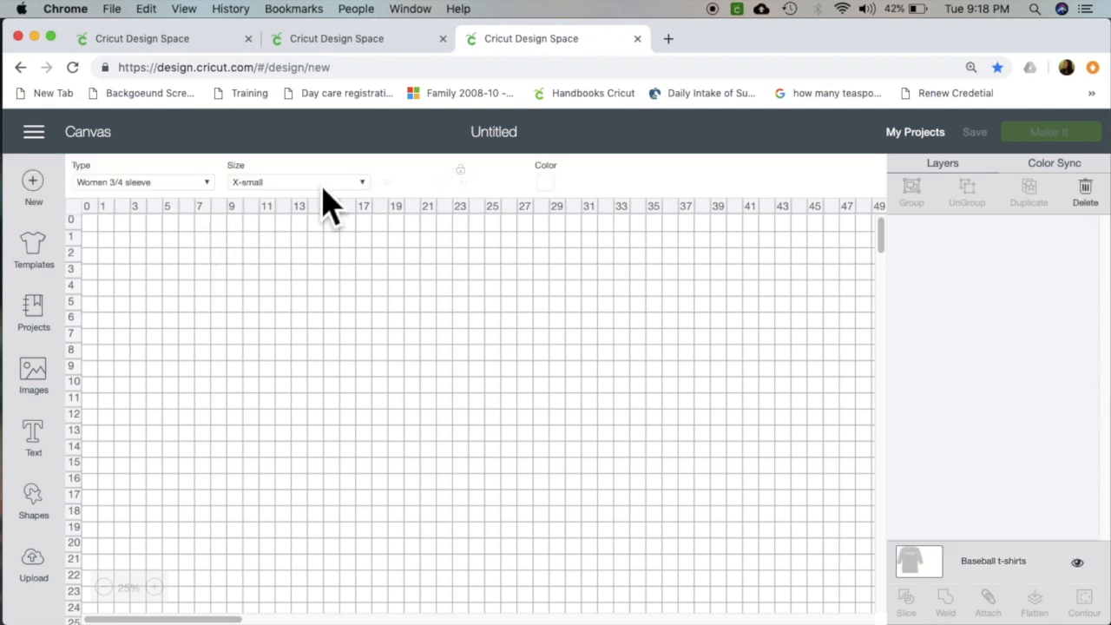
pyautogui.click(325, 185)
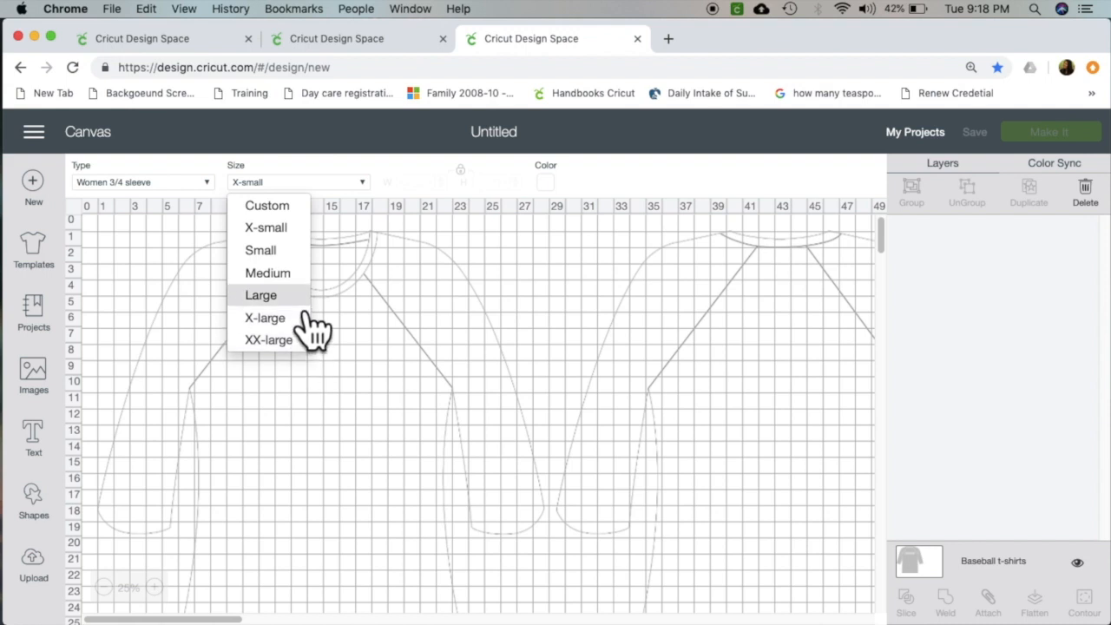
pyautogui.click(303, 272)
# Change the baseball t-shirt template's color to dark gray.
pyautogui.click(545, 182)
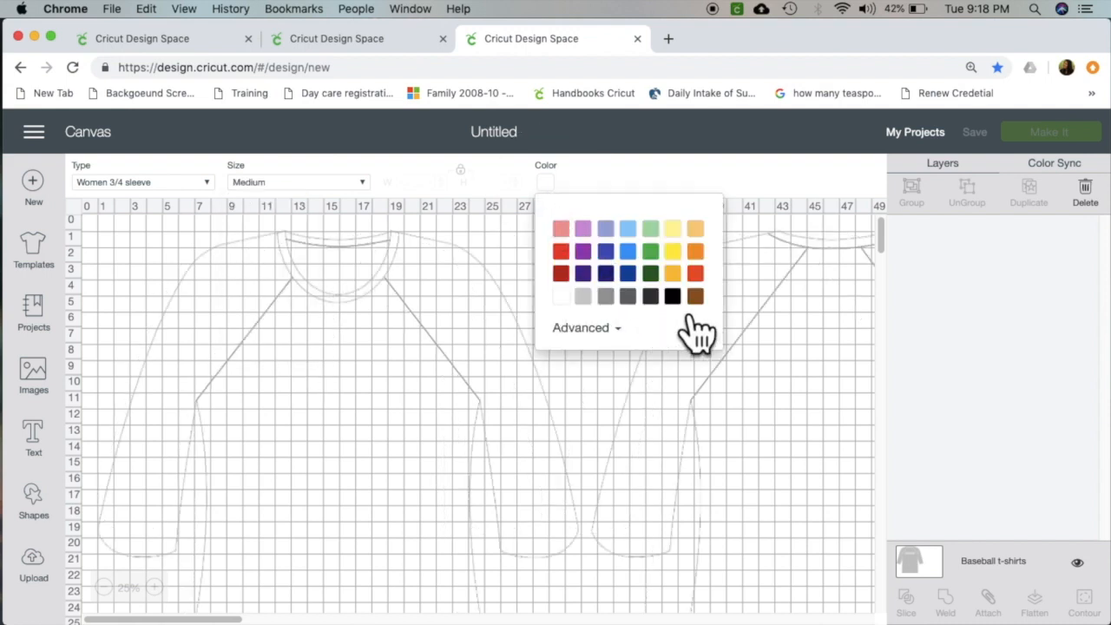
pyautogui.click(650, 298)
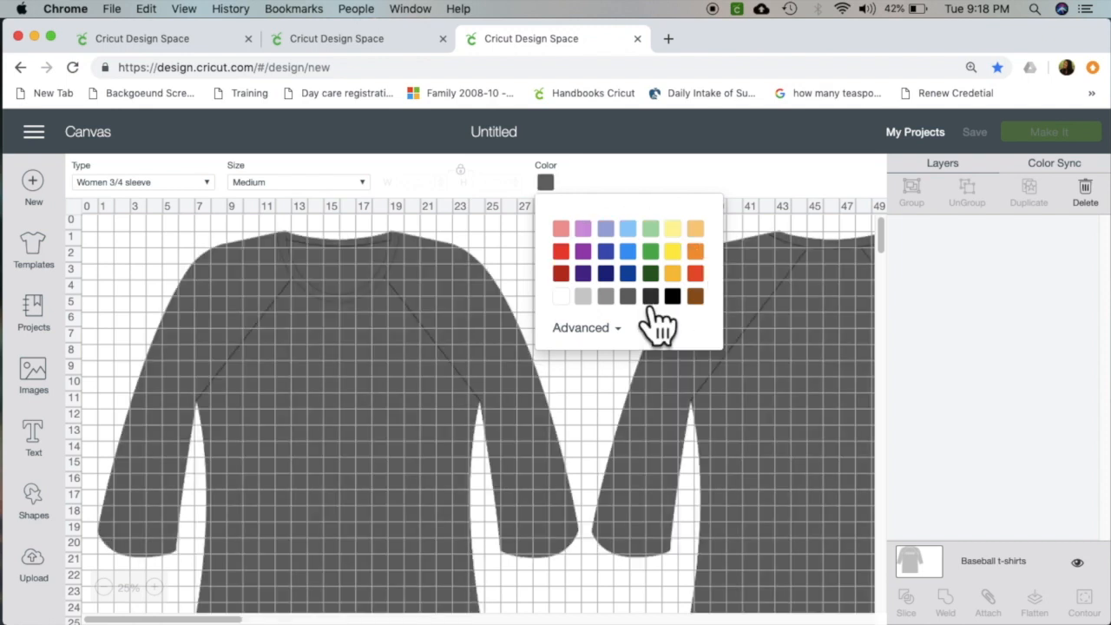
pyautogui.click(551, 190)
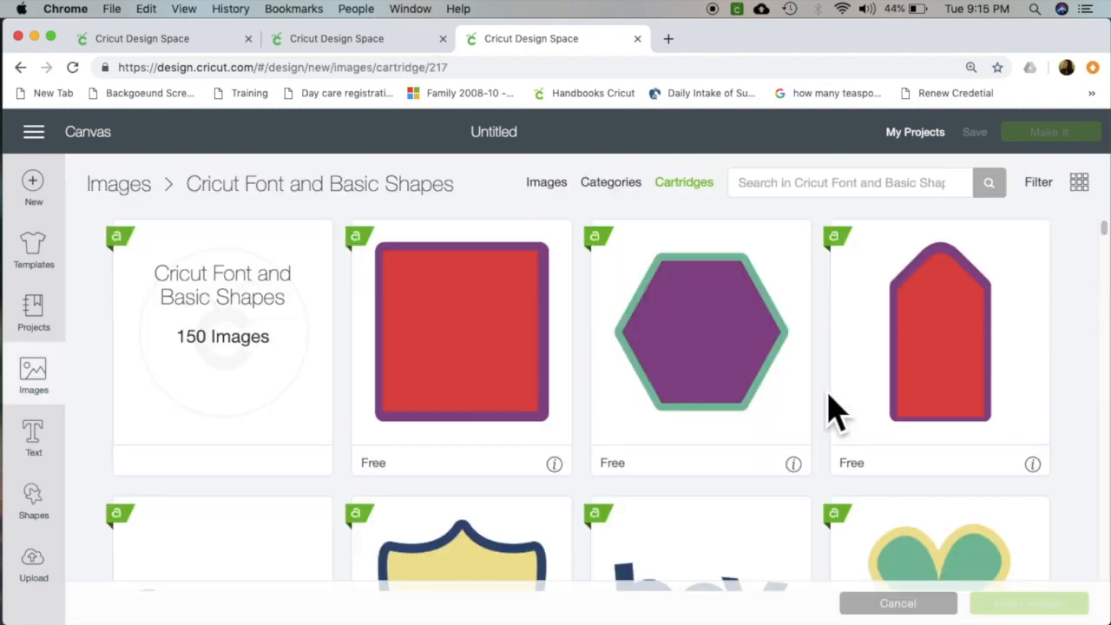
# Look through the images in the Cricut Font and Basic Shapes cartridge.
pyautogui.scroll(-10, 831, 409)
pyautogui.scroll(-5, 830, 408)
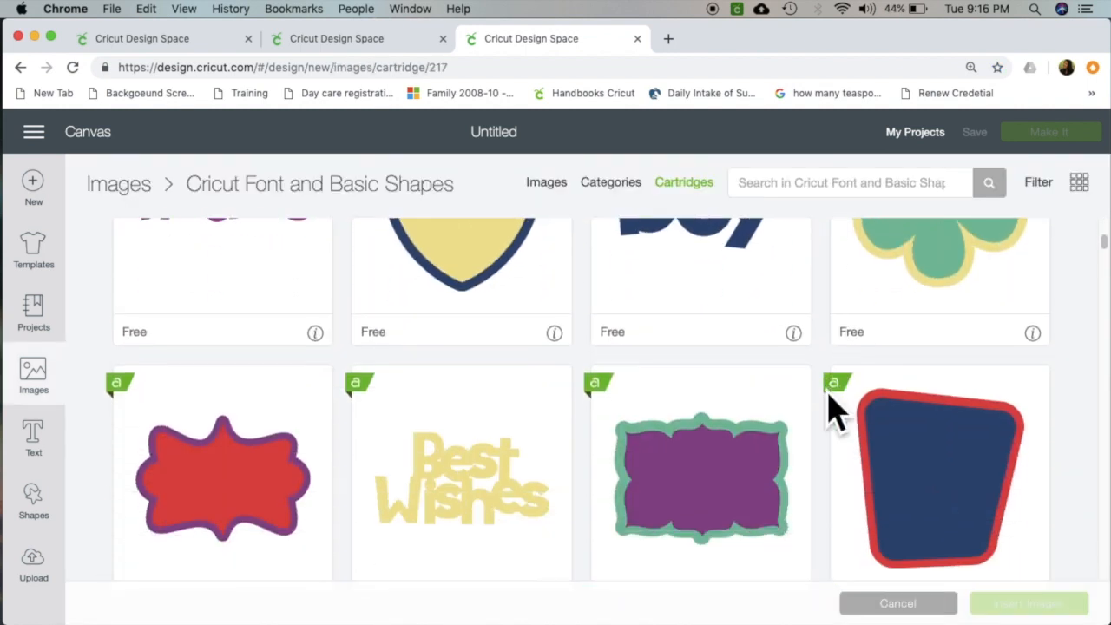
pyautogui.scroll(-10, 830, 409)
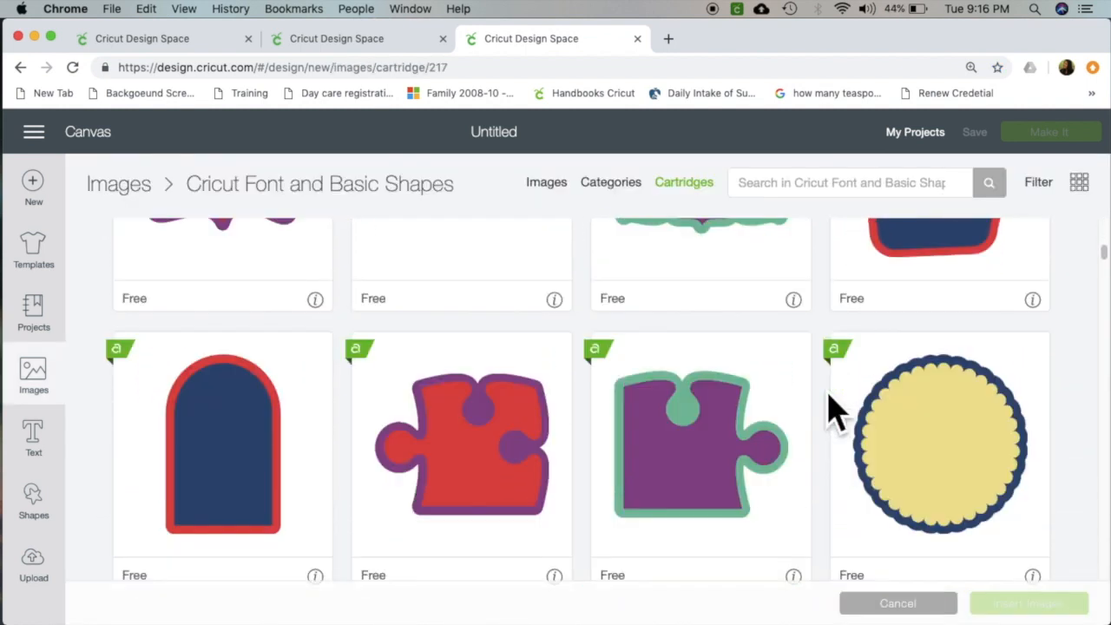
pyautogui.scroll(-9, 830, 409)
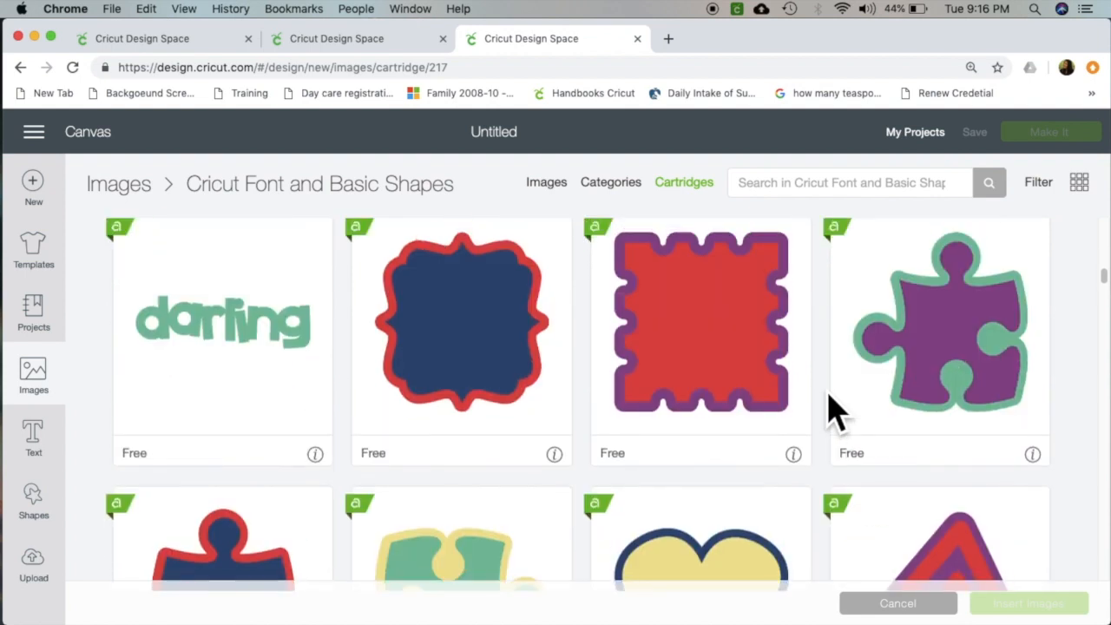
pyautogui.scroll(-15, 830, 409)
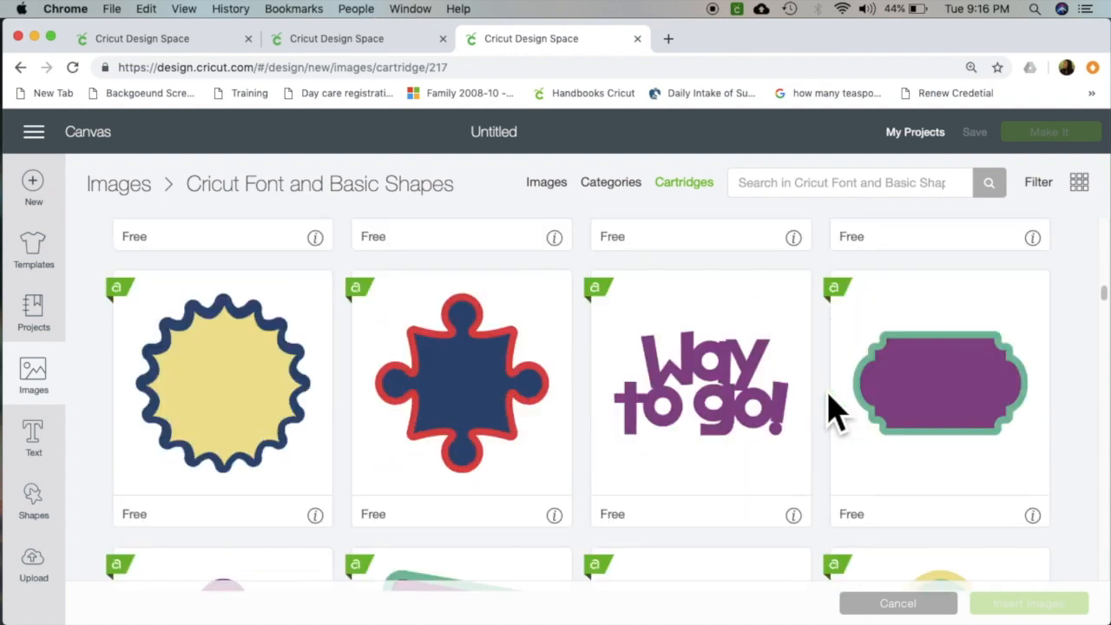
pyautogui.scroll(-3, 831, 409)
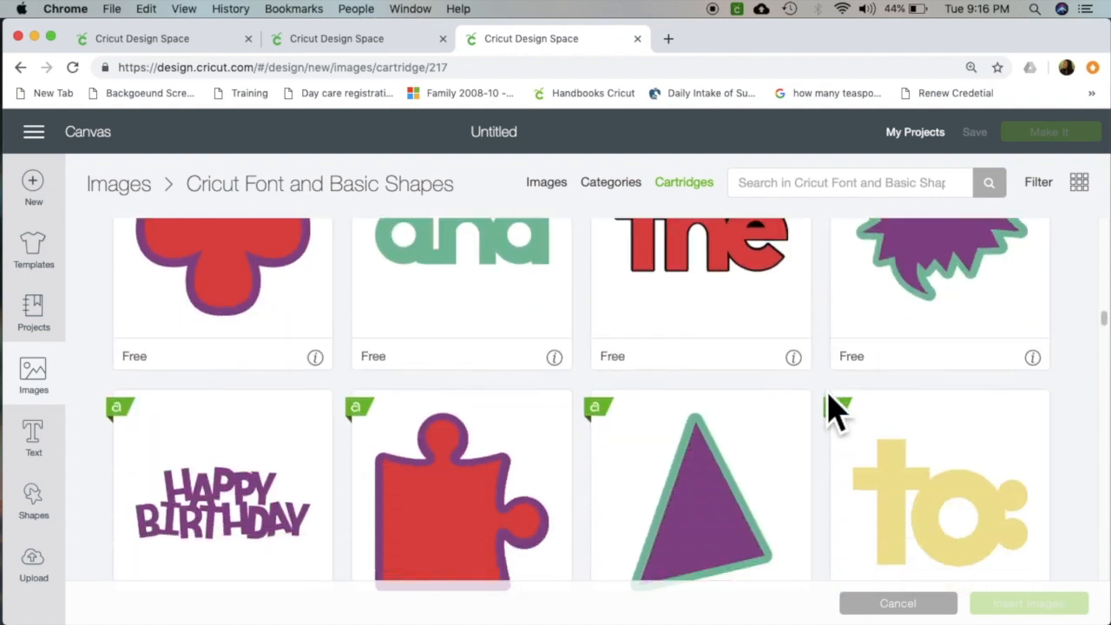
pyautogui.scroll(-9, 831, 409)
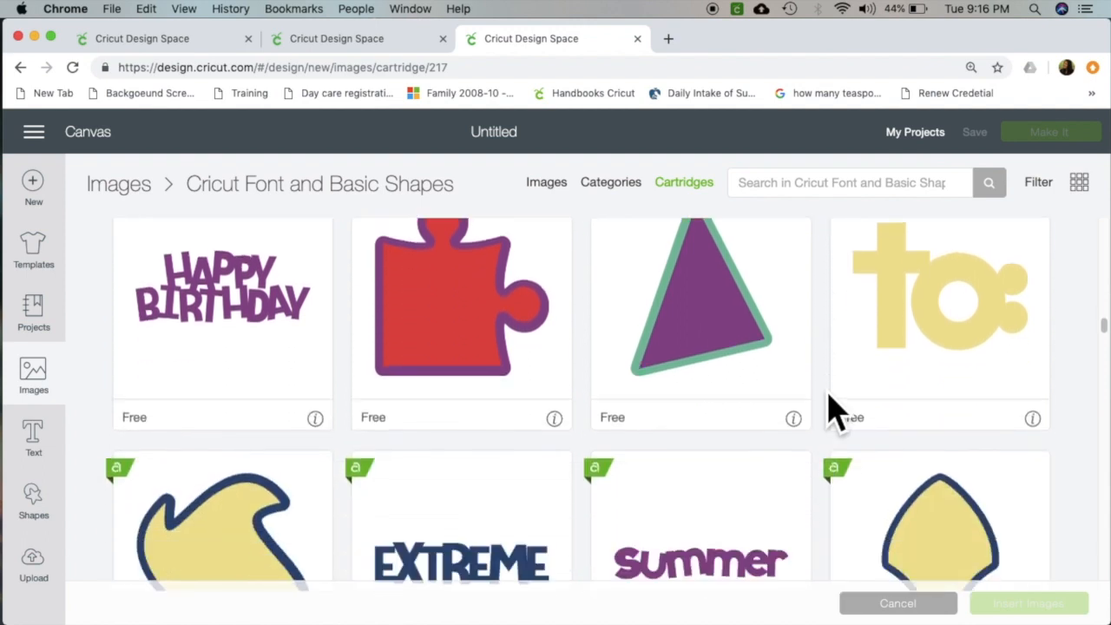
pyautogui.scroll(-3, 830, 408)
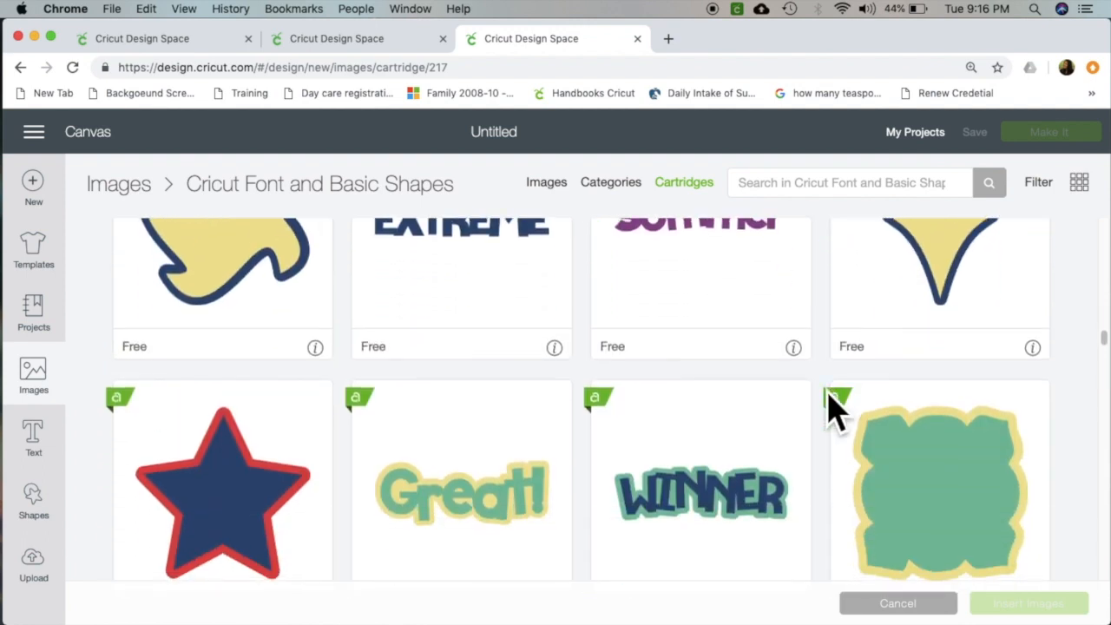
pyautogui.scroll(-4, 830, 409)
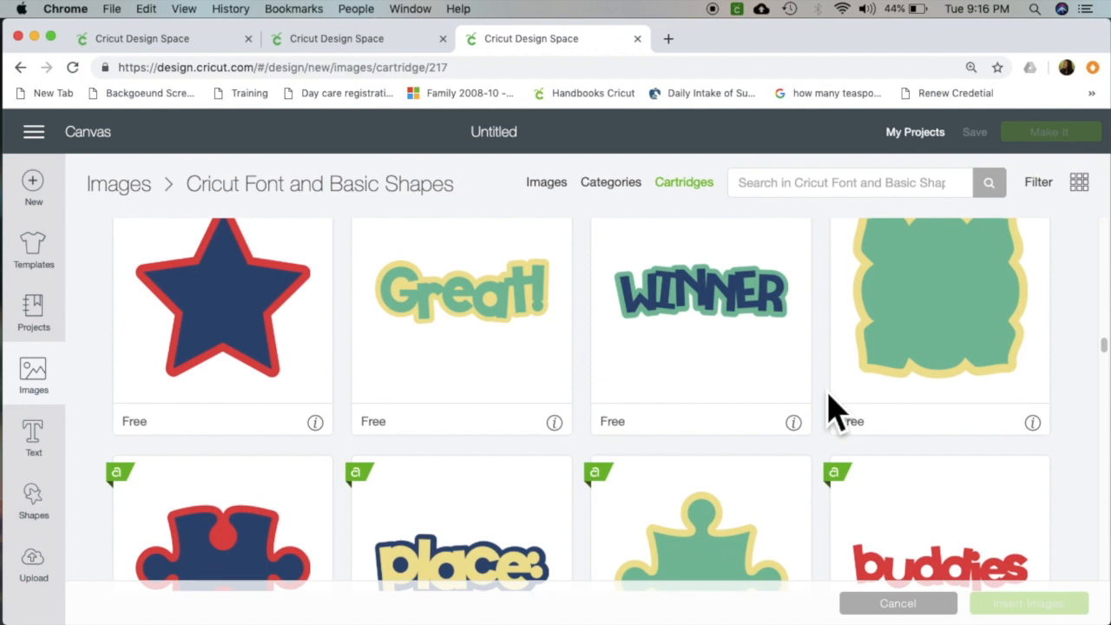
pyautogui.scroll(-10, 831, 409)
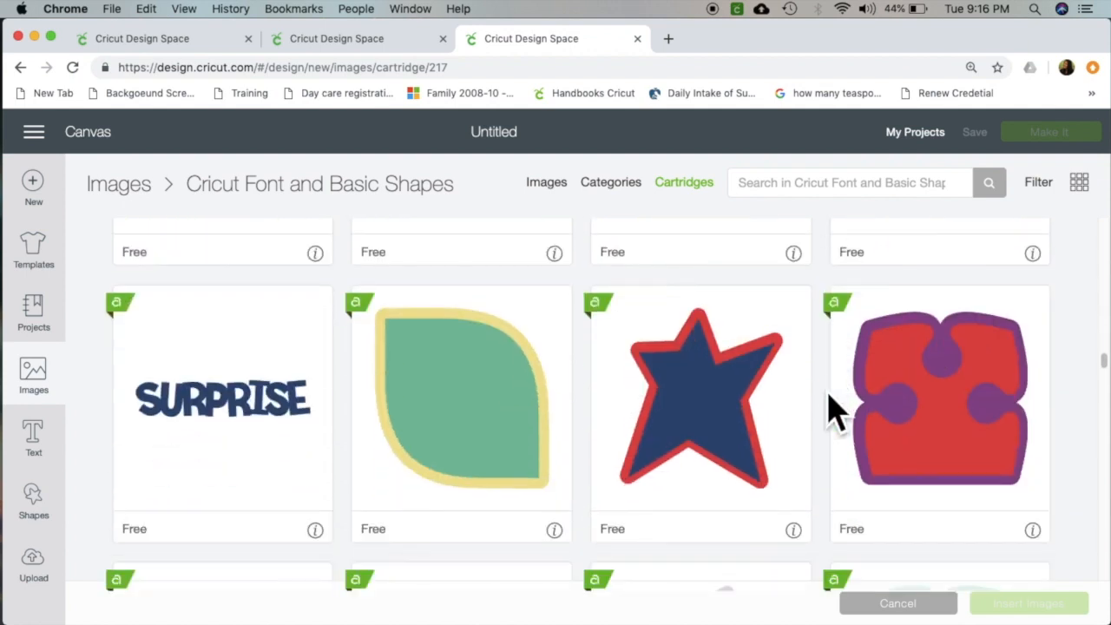
pyautogui.scroll(-10, 831, 409)
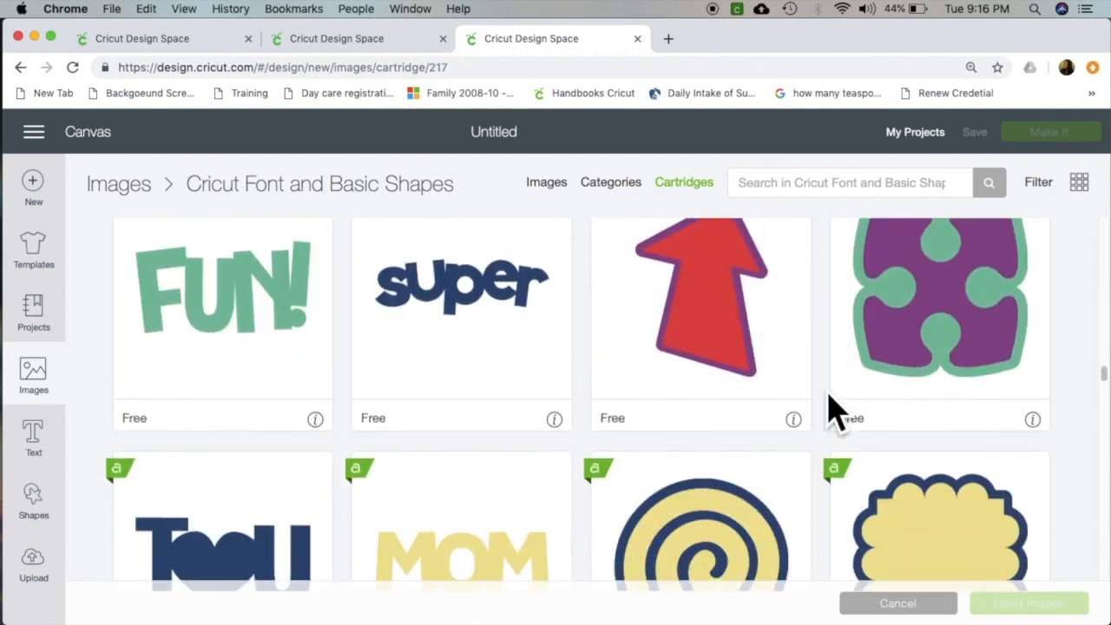
# Filter the image library by Free ownership and look through the matching designs.
pyautogui.click(1041, 187)
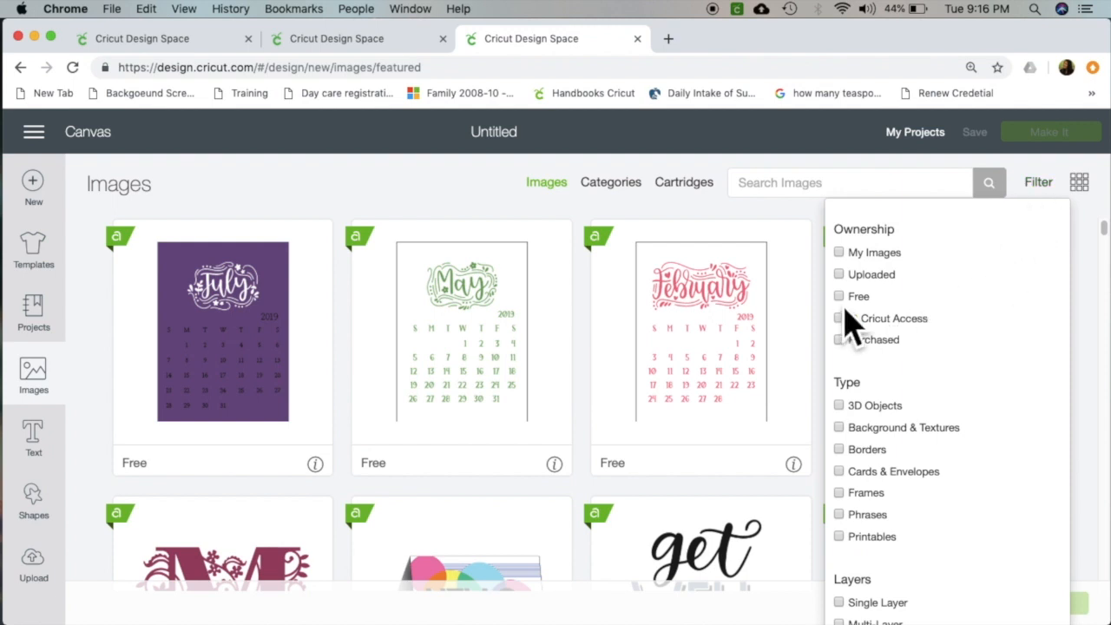
pyautogui.click(846, 300)
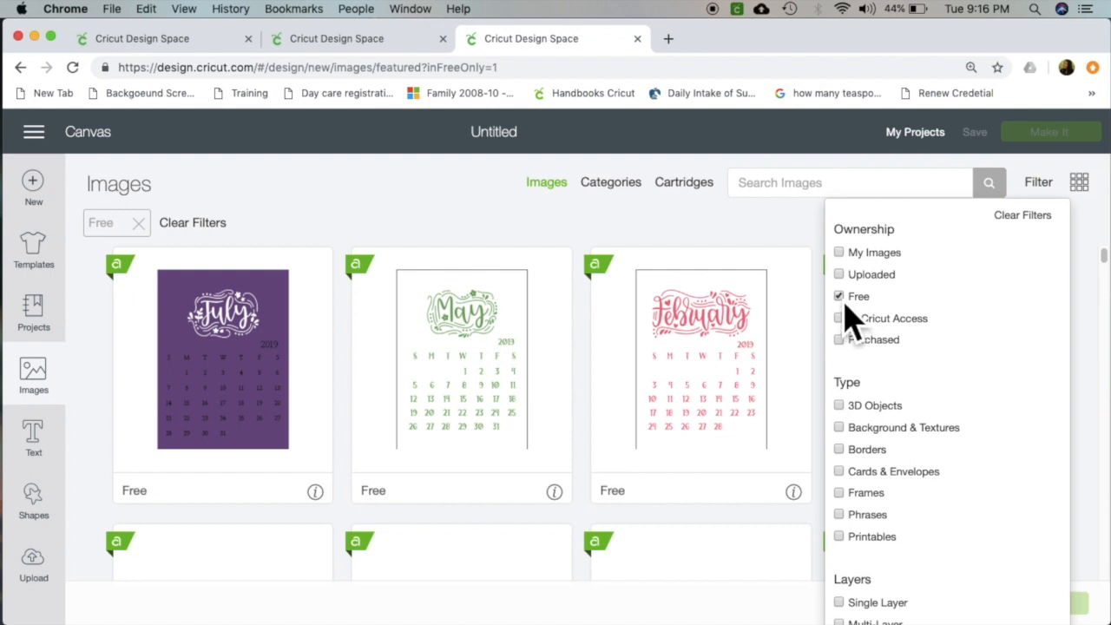
pyautogui.click(1039, 189)
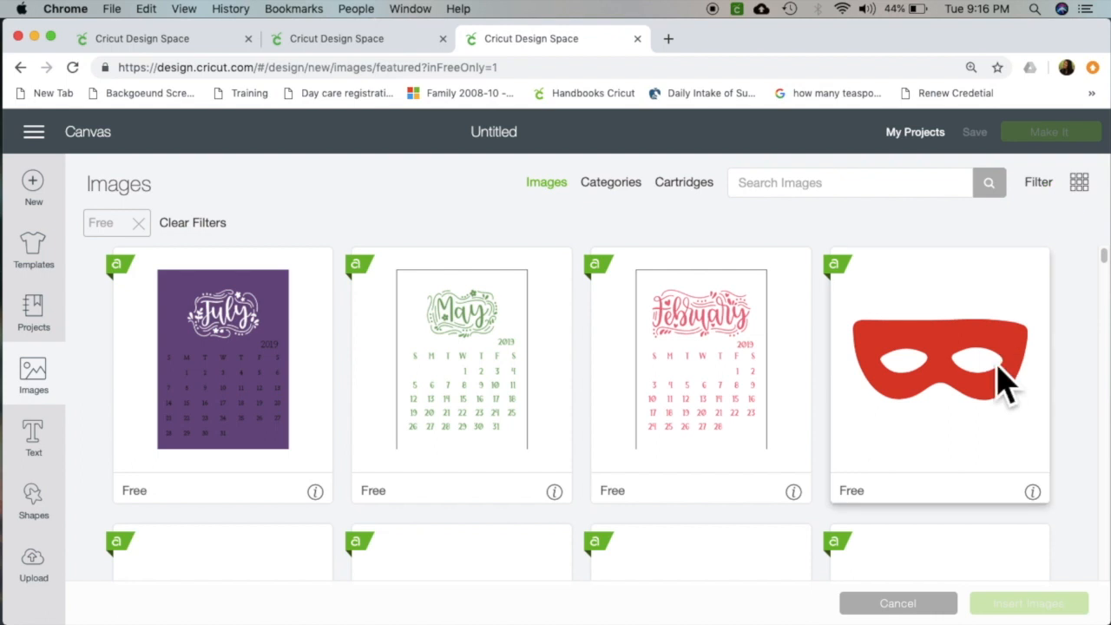
pyautogui.scroll(-6, 1003, 382)
pyautogui.scroll(-7, 1002, 382)
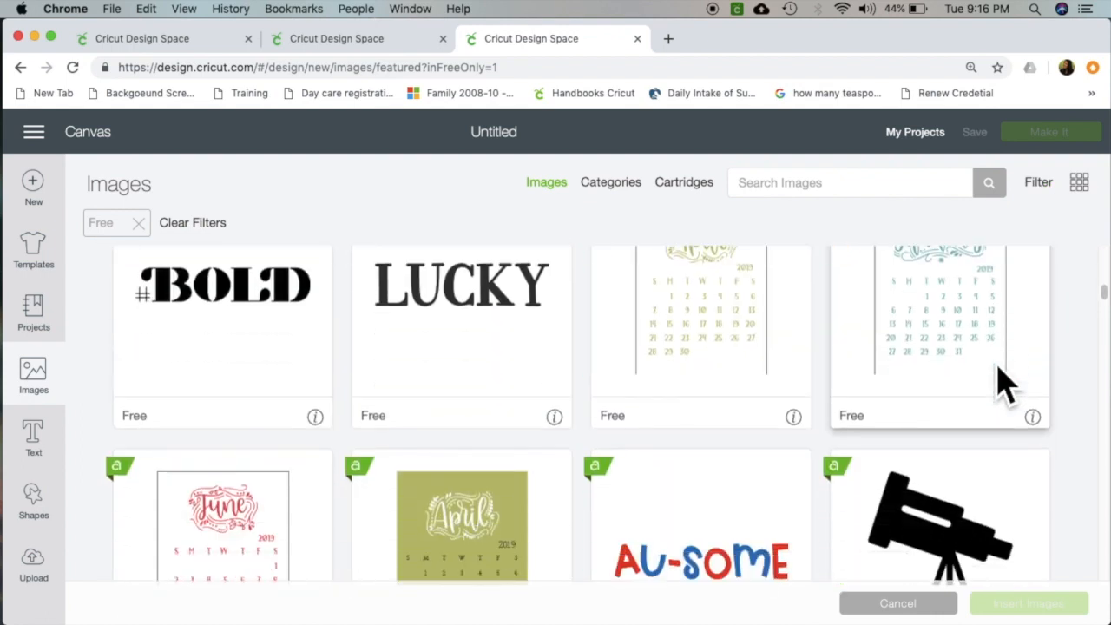
pyautogui.scroll(-8, 1002, 382)
pyautogui.scroll(-5, 1003, 382)
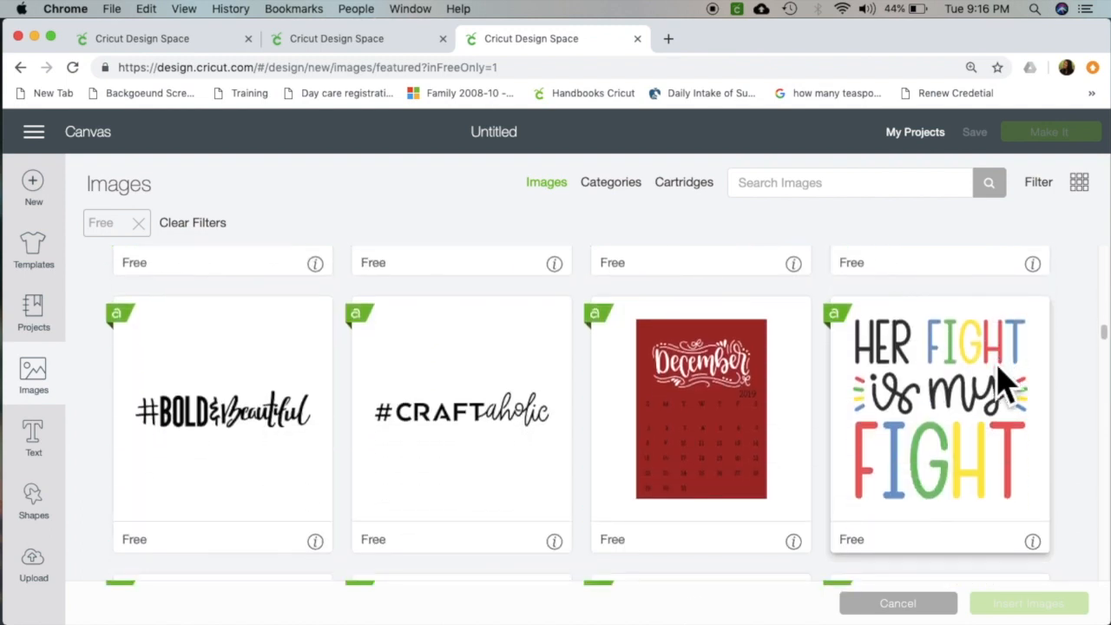
pyautogui.scroll(-4, 1003, 382)
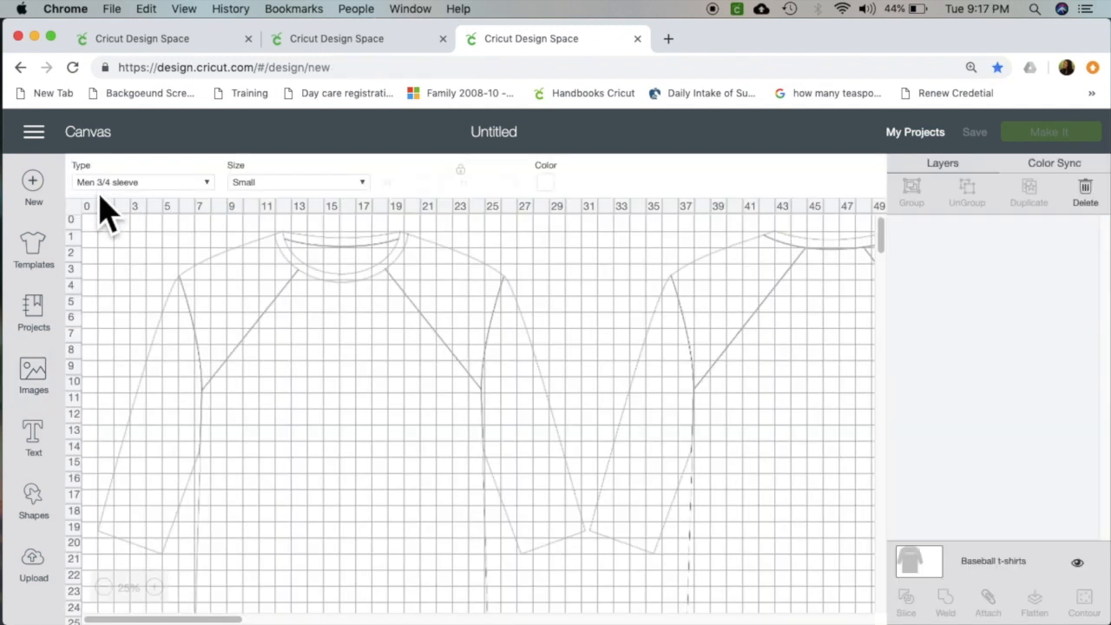
# Open the full collection of previously uploaded images from the upload page and look through it.
pyautogui.click(50, 577)
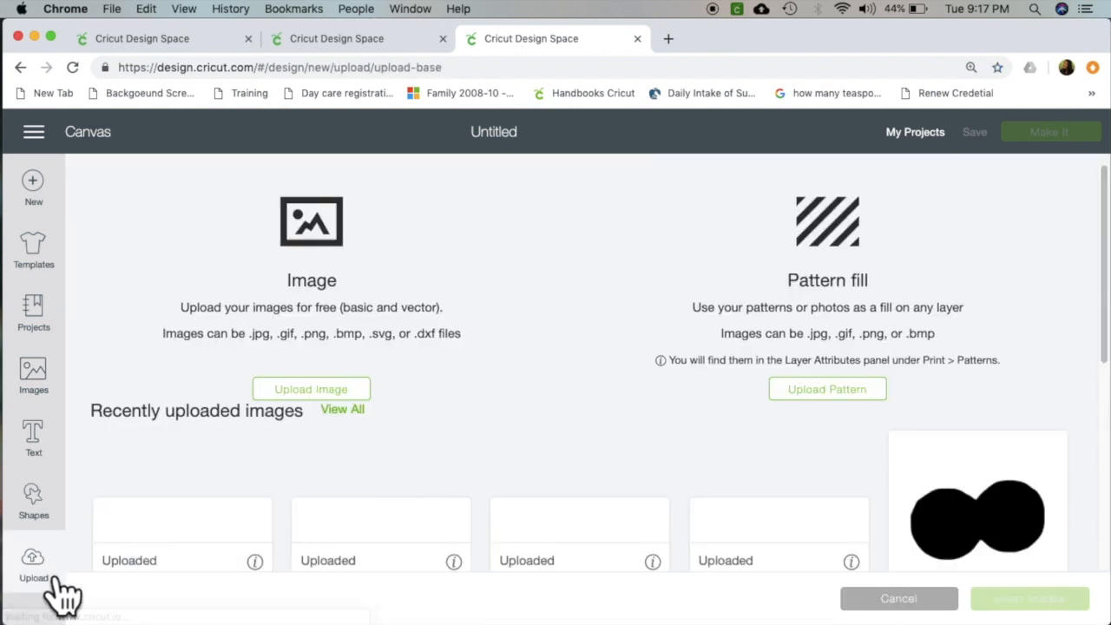
pyautogui.scroll(-1, 466, 396)
pyautogui.scroll(1, 417, 416)
pyautogui.click(347, 411)
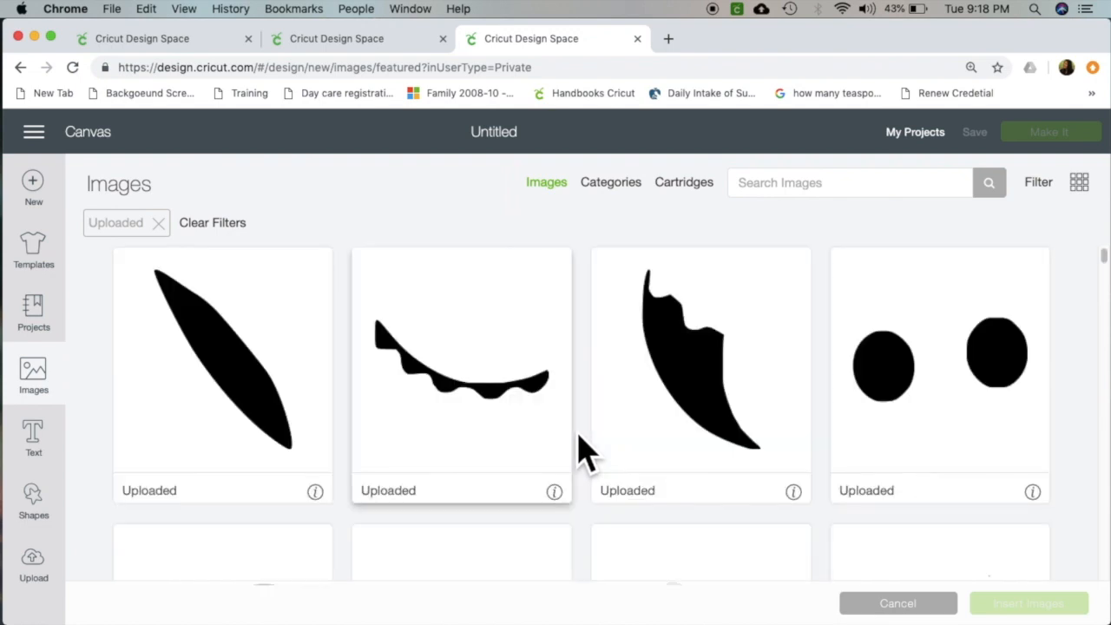
pyautogui.scroll(-10, 581, 451)
pyautogui.scroll(-12, 581, 451)
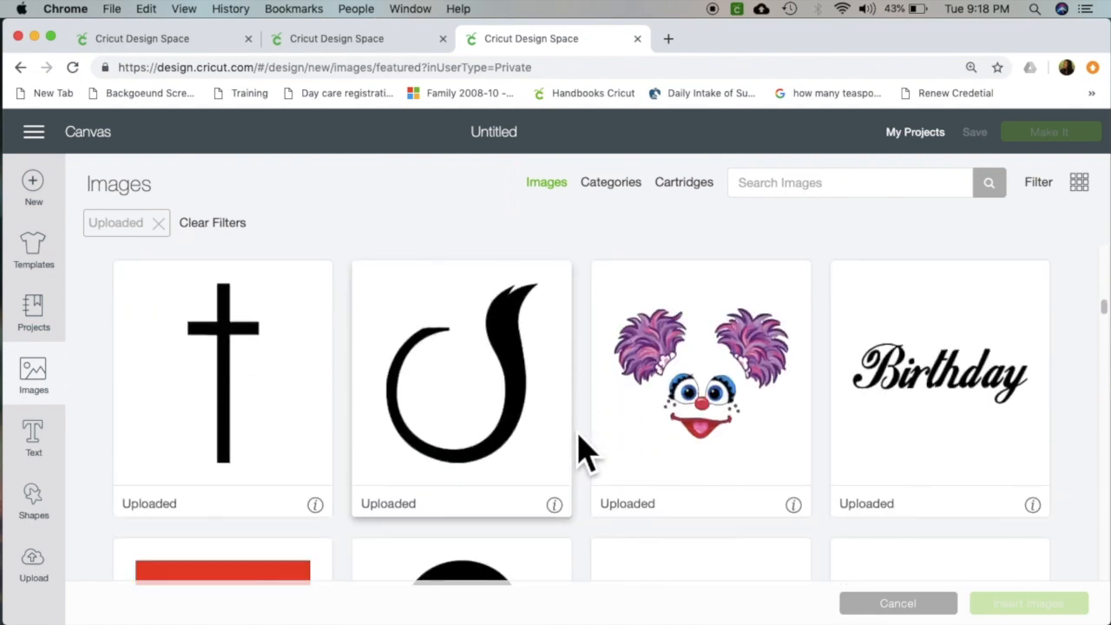
pyautogui.scroll(-12, 581, 451)
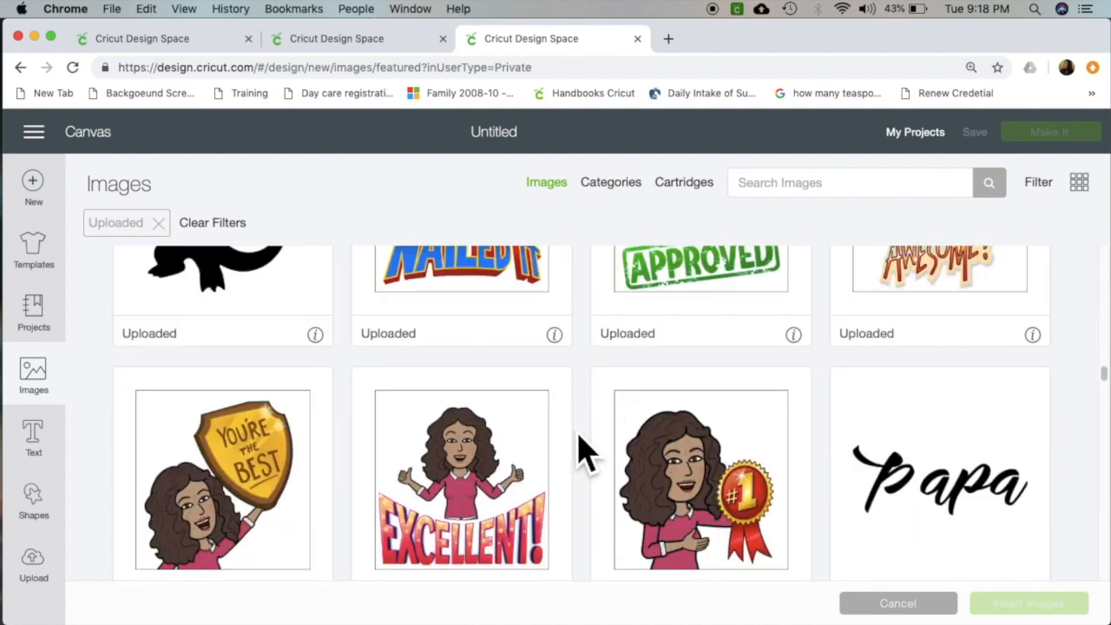
# Look through the uploaded images and browse the Downloads folder for a file to upload.
pyautogui.scroll(-10, 581, 451)
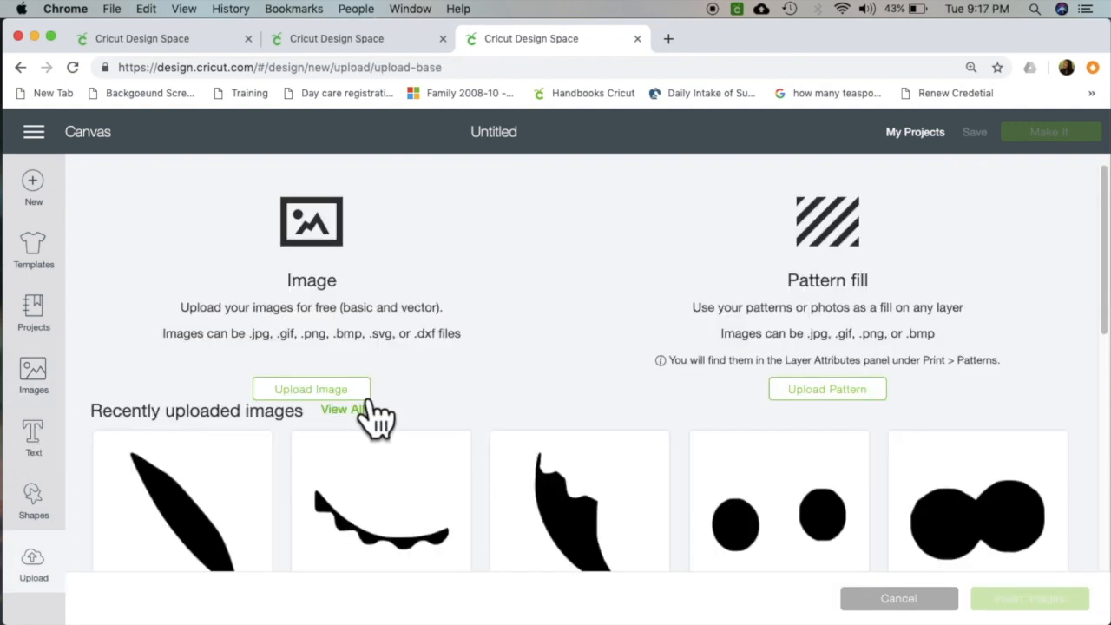
pyautogui.click(358, 392)
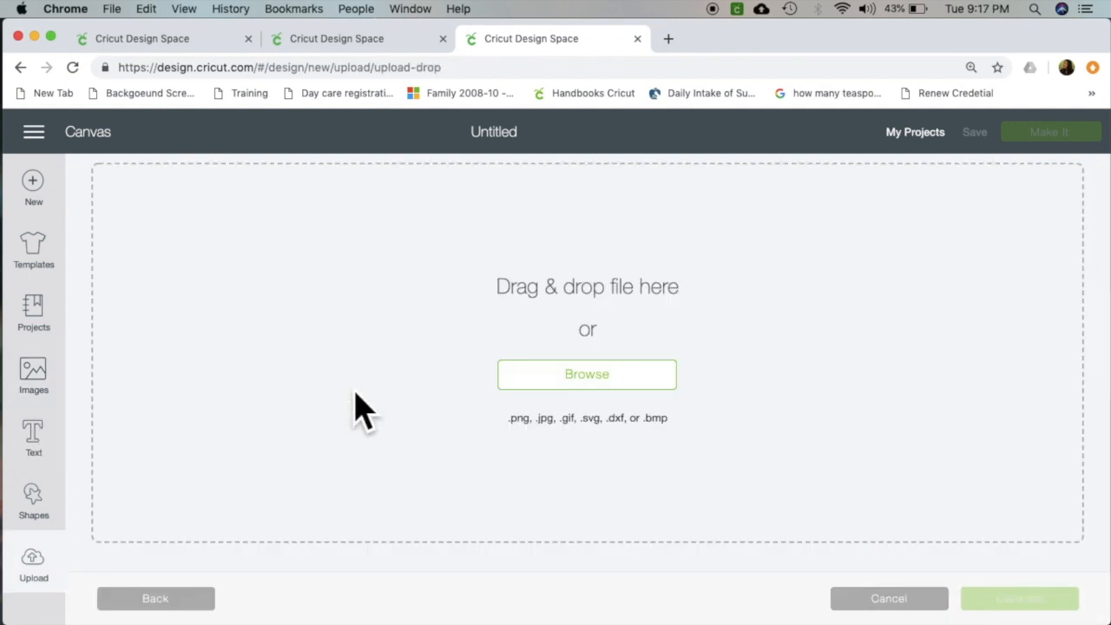
pyautogui.click(560, 381)
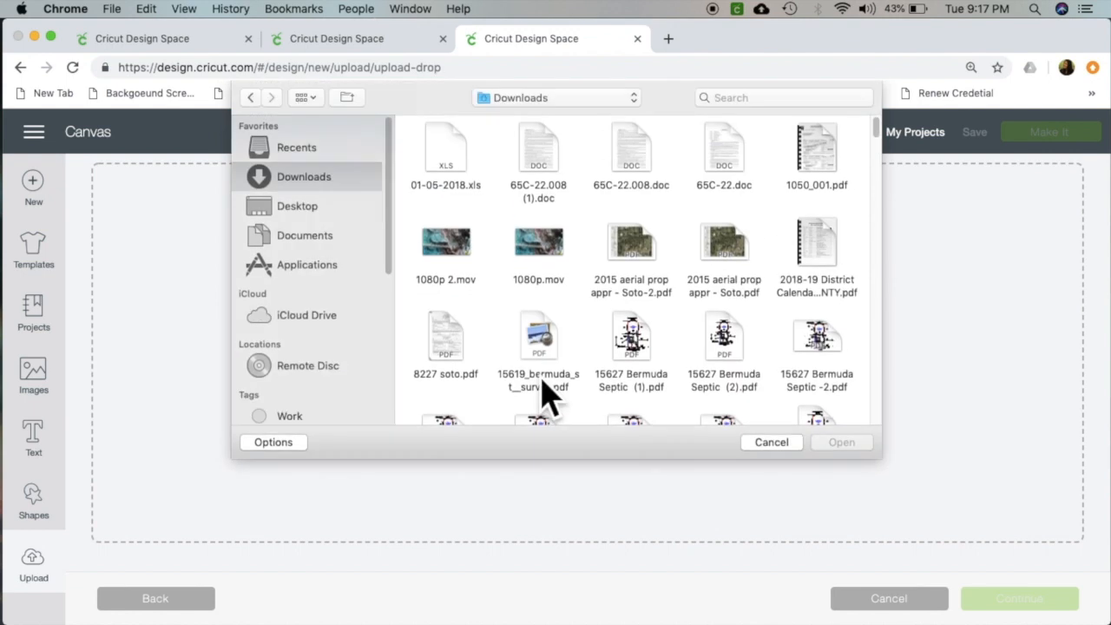
pyautogui.scroll(-1, 599, 355)
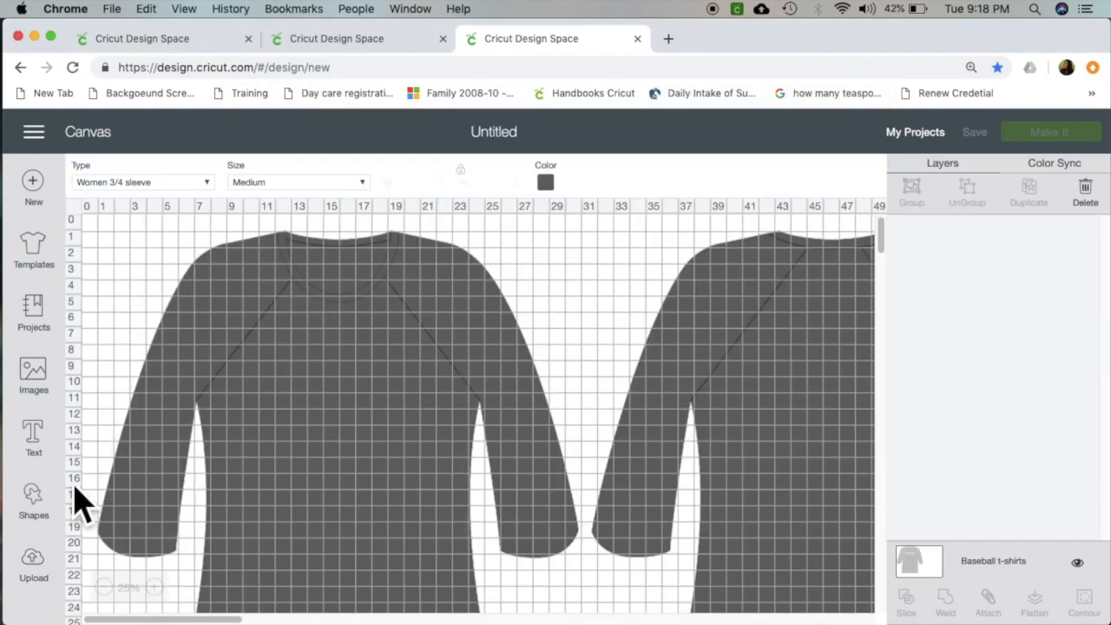
# Add a circle shape and place it on the chest of the front t-shirt view.
pyautogui.click(45, 514)
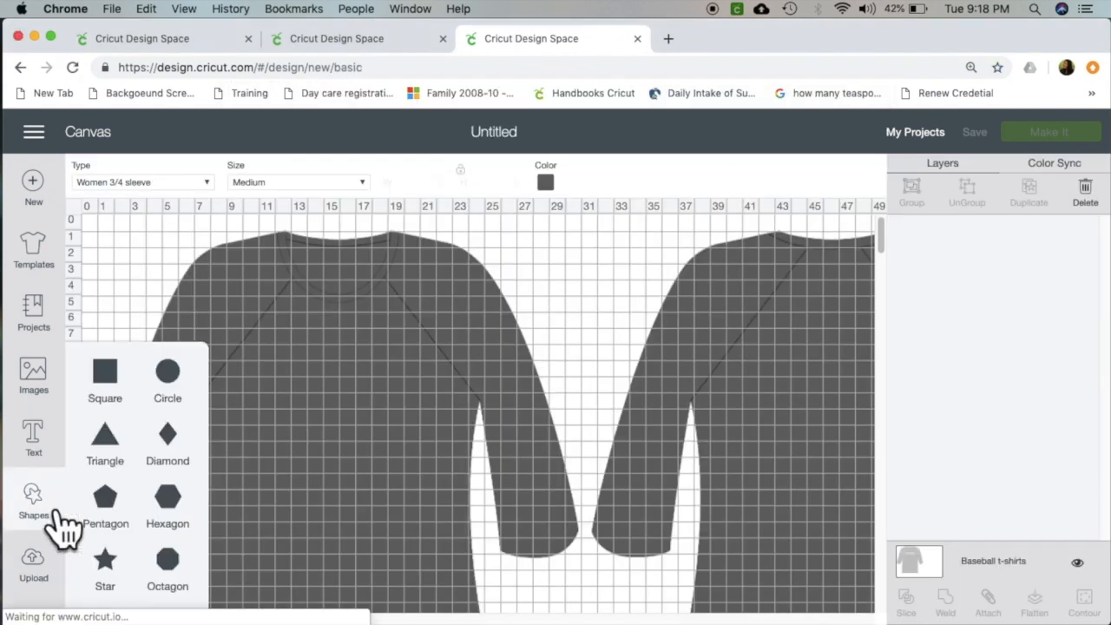
pyautogui.click(192, 382)
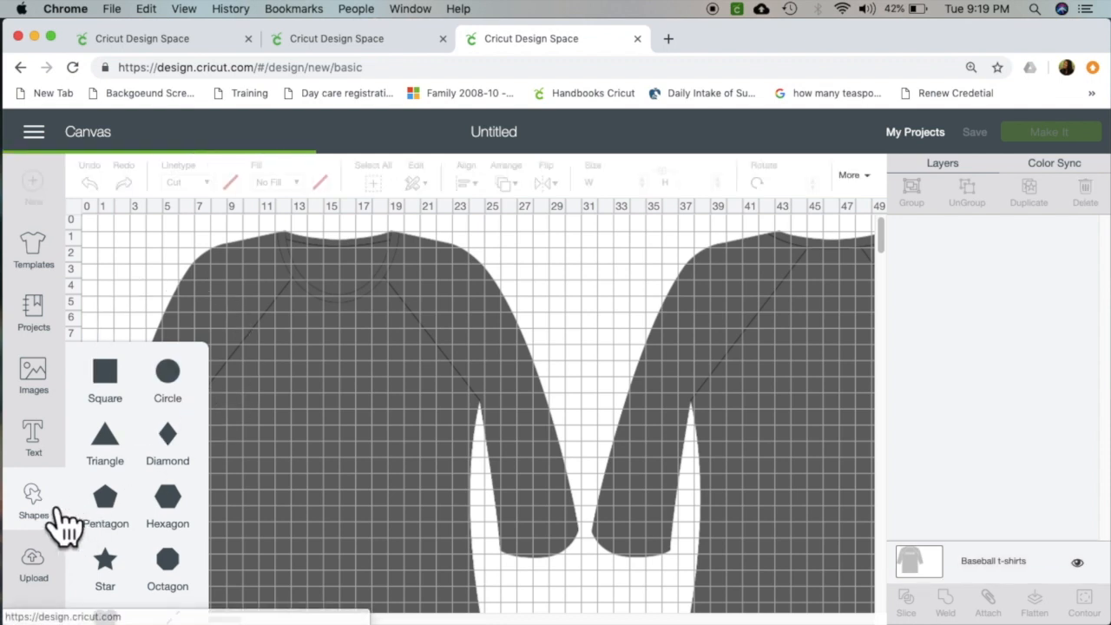
pyautogui.click(61, 521)
pyautogui.moveTo(135, 276); pyautogui.dragTo(323, 406)
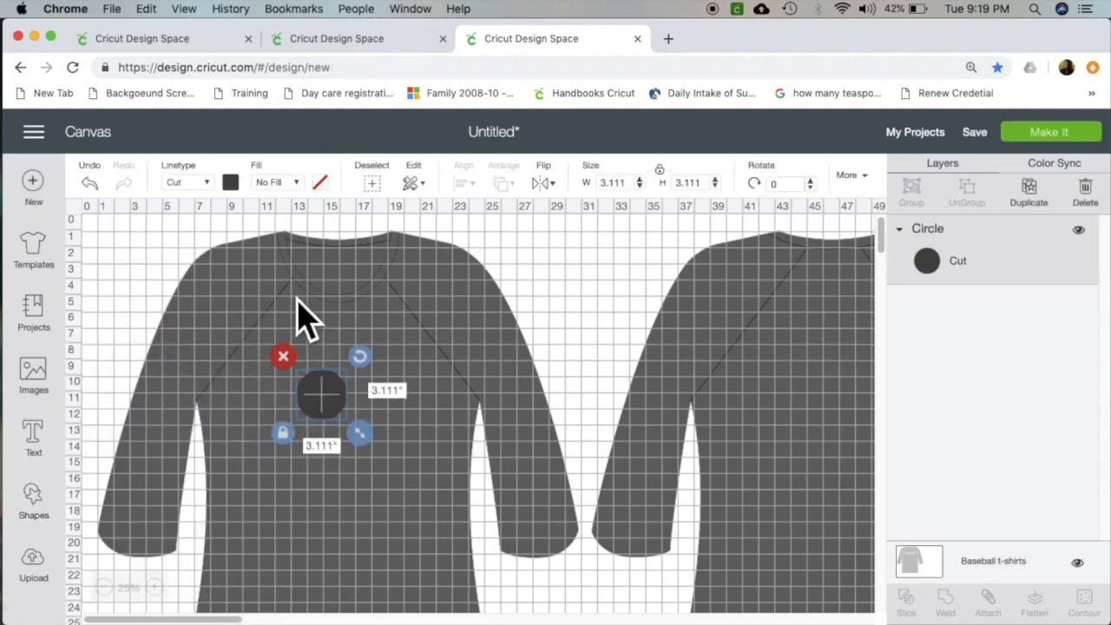
# Recolor the circle black and enlarge it on the shirt's chest to about 4.94 inches.
pyautogui.click(229, 184)
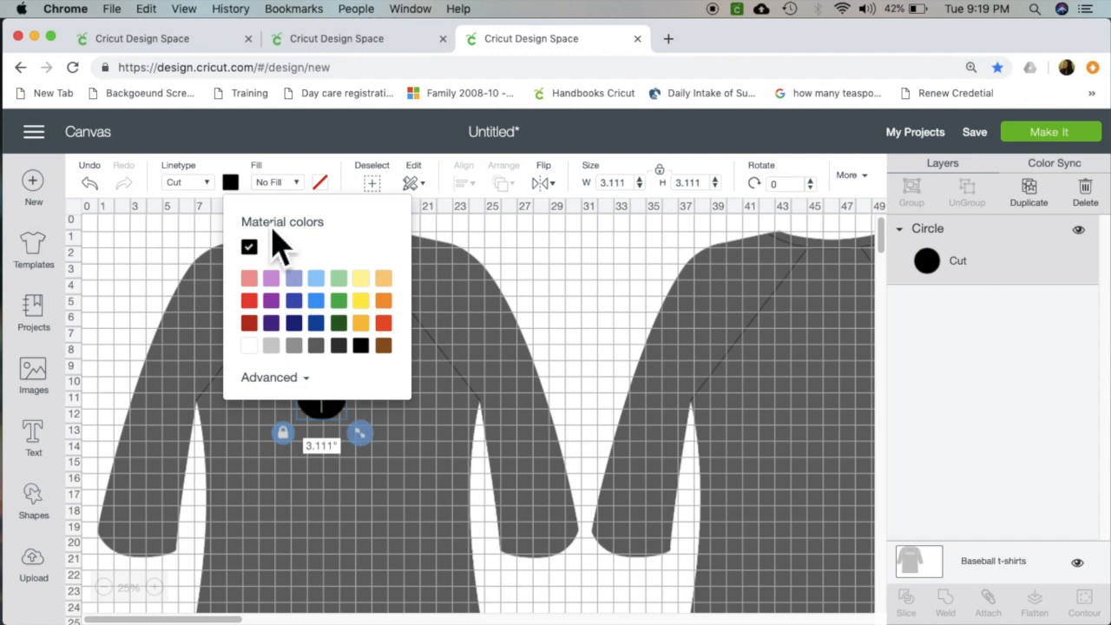
pyautogui.click(237, 190)
pyautogui.moveTo(334, 398); pyautogui.dragTo(355, 397)
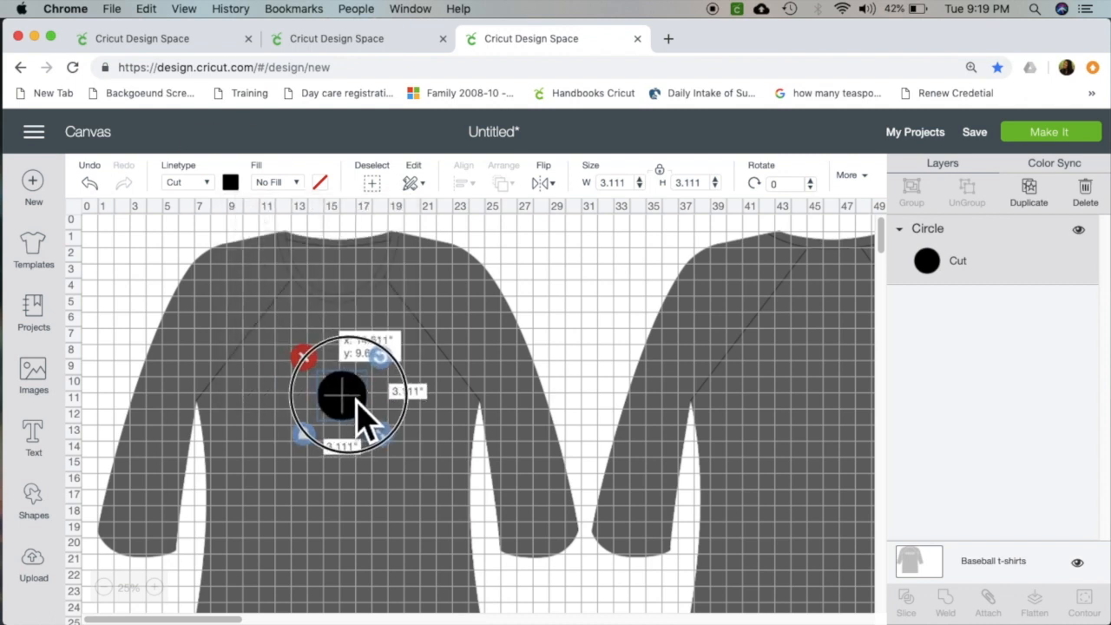
pyautogui.moveTo(385, 436); pyautogui.dragTo(417, 476)
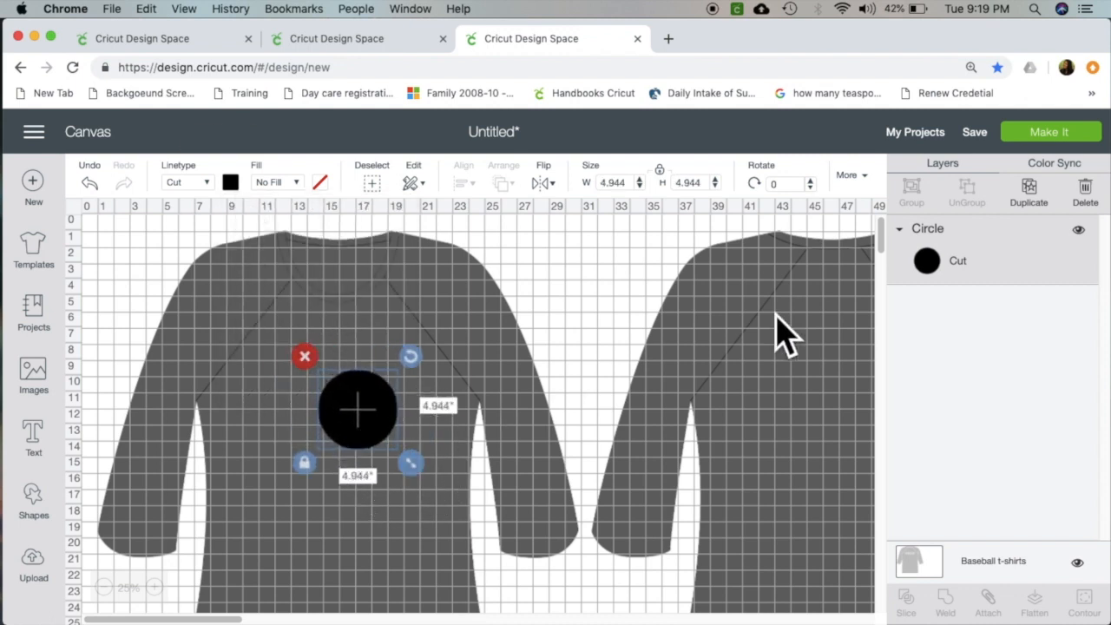
# Duplicate the circle to form an upper-left ear and enlarge the lower circle to about 6.56 inches as the head.
pyautogui.click(1032, 196)
pyautogui.moveTo(365, 456); pyautogui.dragTo(324, 395)
pyautogui.click(360, 441)
pyautogui.moveTo(413, 465); pyautogui.dragTo(440, 491)
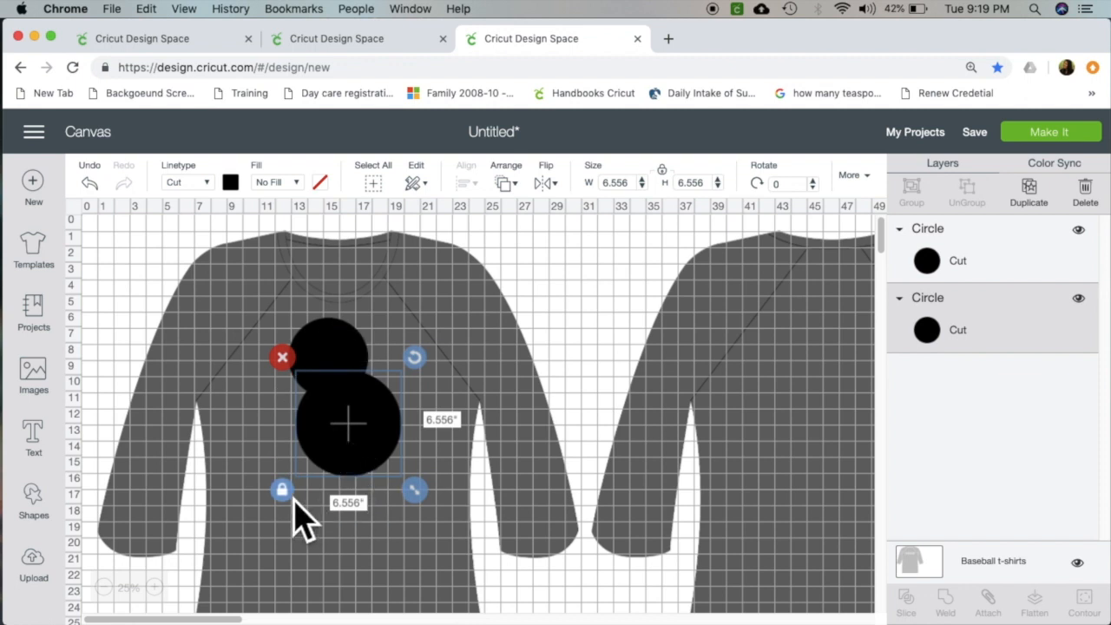
# Resize the ear circle to about 4.67 inches and duplicate it so one ear sits on each side of the head.
pyautogui.click(326, 345)
pyautogui.moveTo(381, 409); pyautogui.dragTo(378, 406)
pyautogui.moveTo(340, 359); pyautogui.dragTo(400, 374)
pyautogui.click(1029, 191)
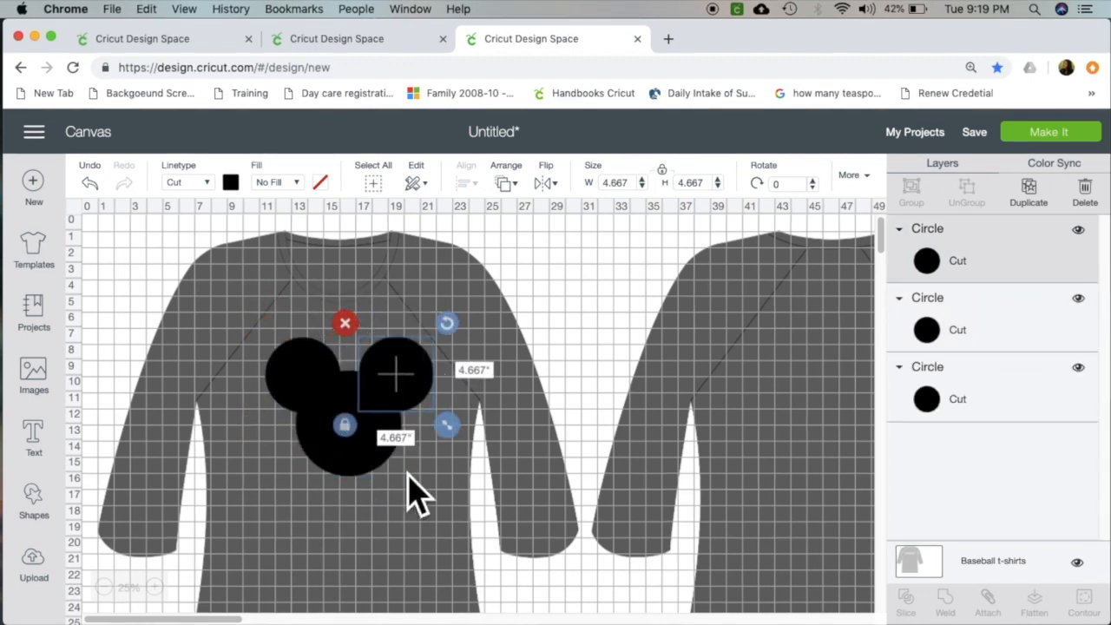
# Weld the left ear circle to the large head circle.
pyautogui.keyDown('shift'); pyautogui.click(299, 373); pyautogui.keyUp('shift')
pyautogui.keyDown('shift'); pyautogui.click(309, 434); pyautogui.keyUp('shift')
pyautogui.click(945, 599)
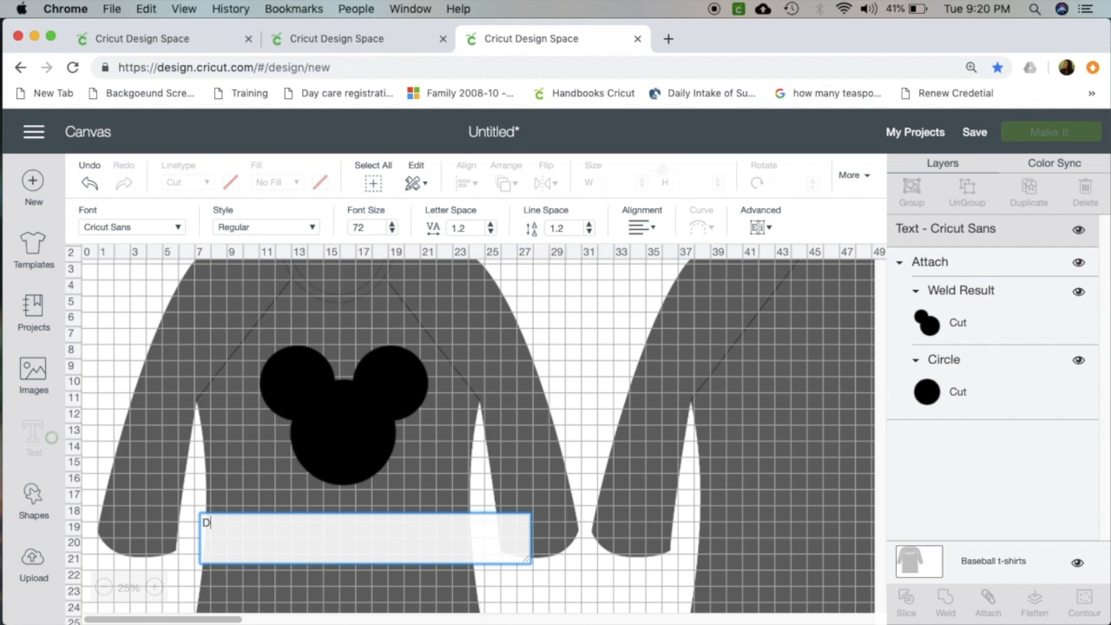
# Add the text "Dream" and move it up beside the lower left of the mouse head.
pyautogui.write('Dream')
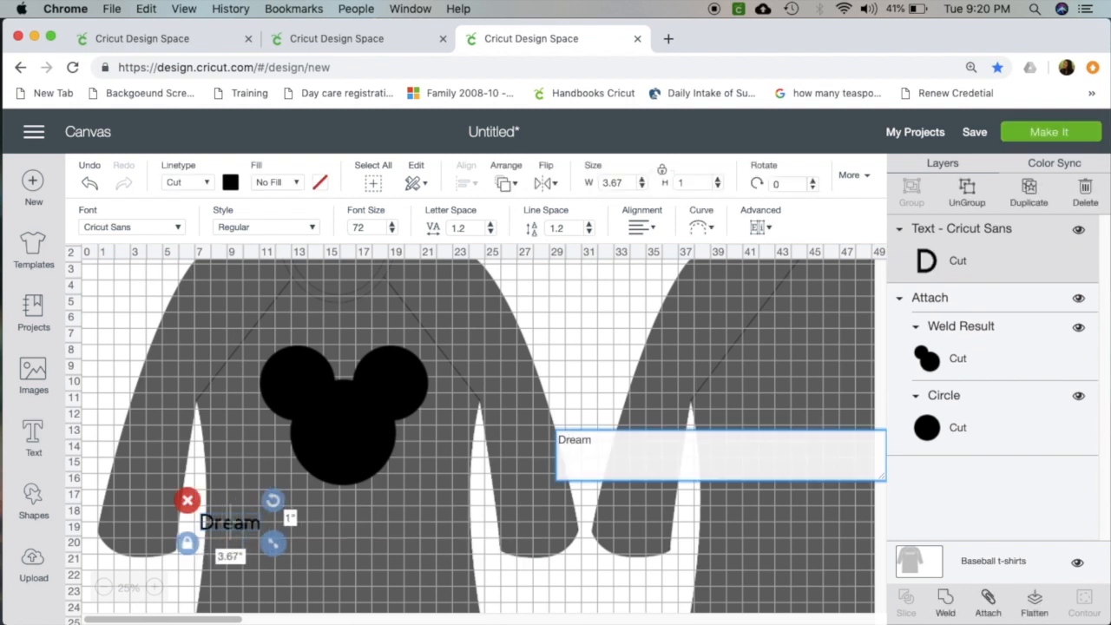
pyautogui.click(365, 574)
pyautogui.moveTo(260, 545); pyautogui.dragTo(252, 490)
# Recolor the "Dream" text white, then enlarge it to about 4.89 inches wide and center it on the mouse head.
pyautogui.click(231, 183)
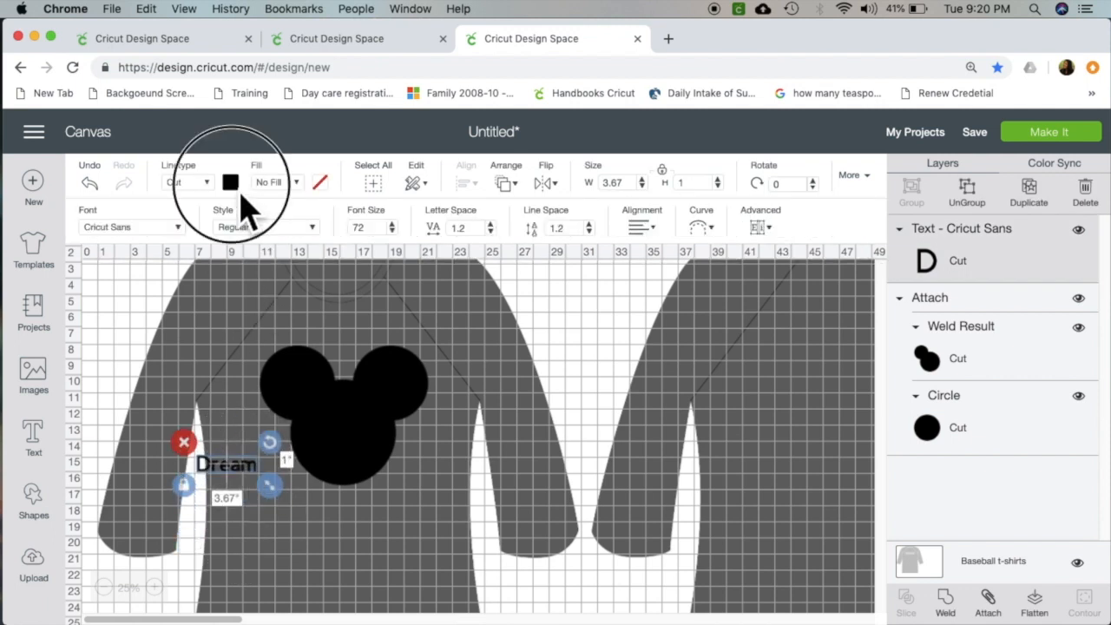
pyautogui.click(268, 561)
pyautogui.moveTo(258, 486); pyautogui.dragTo(375, 441)
pyautogui.moveTo(388, 448); pyautogui.dragTo(359, 440)
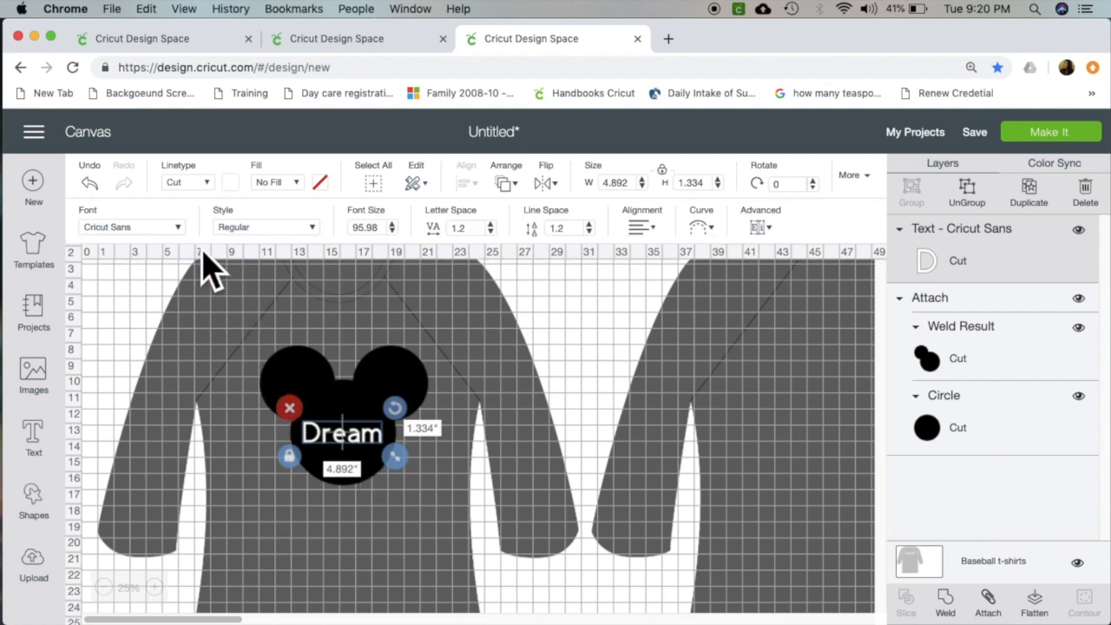
# Browse the fonts available for the "Dream" text, checking the filter options and the System fonts.
pyautogui.click(186, 234)
pyautogui.click(557, 201)
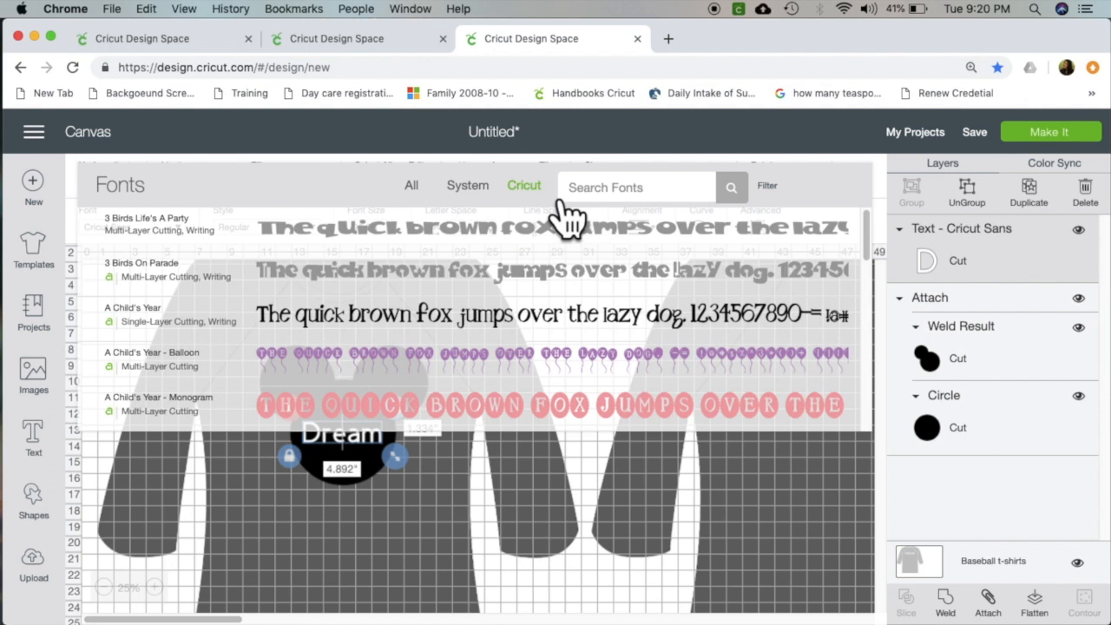
pyautogui.click(777, 189)
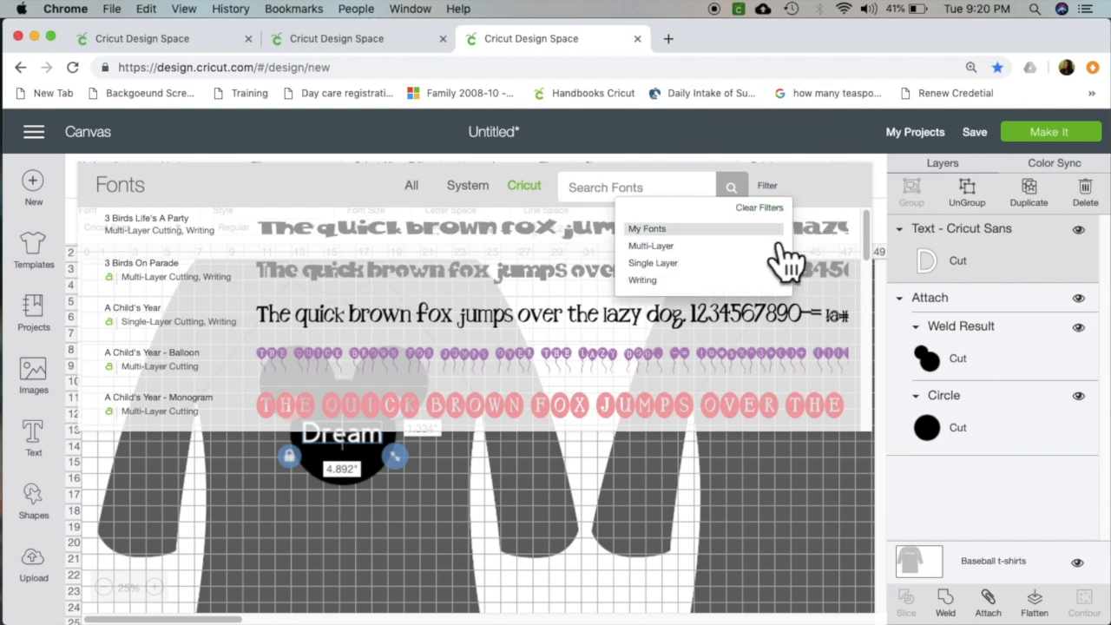
pyautogui.click(765, 230)
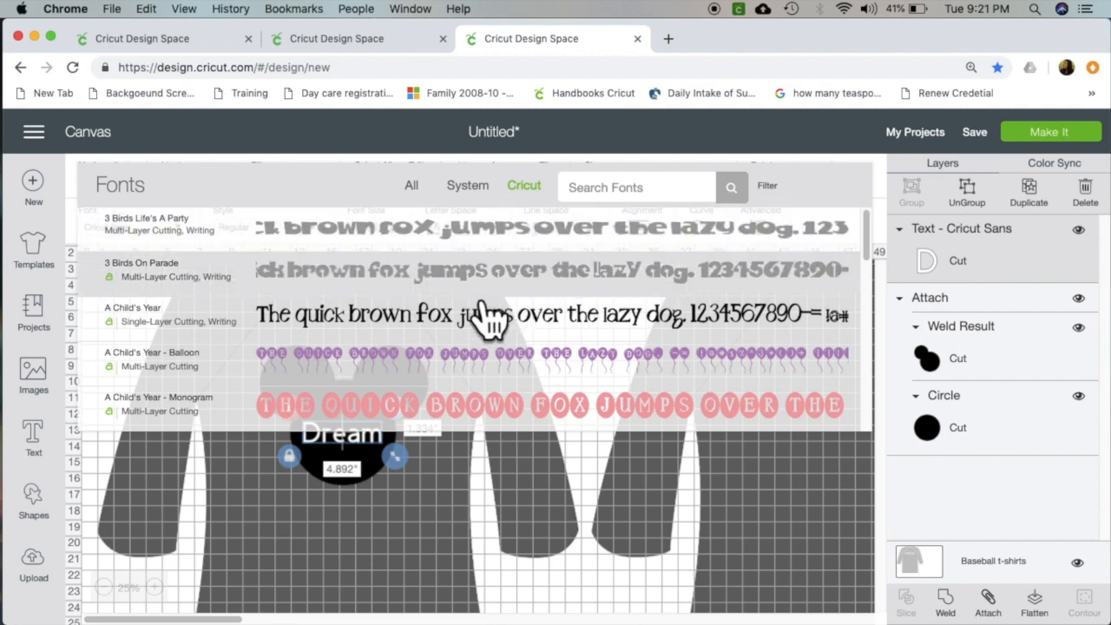
pyautogui.click(473, 190)
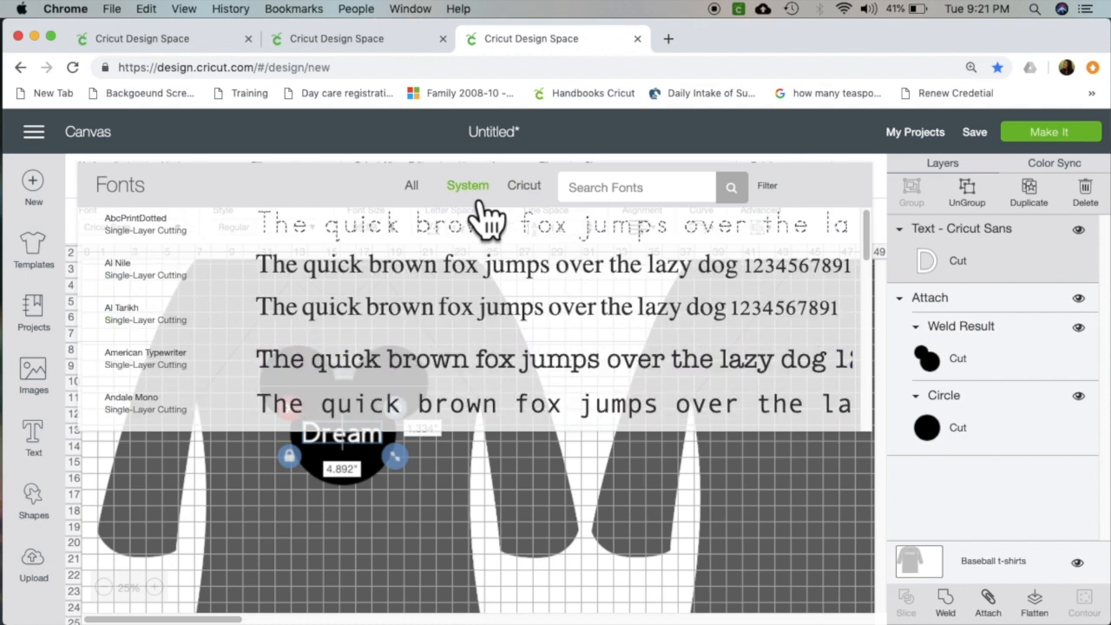